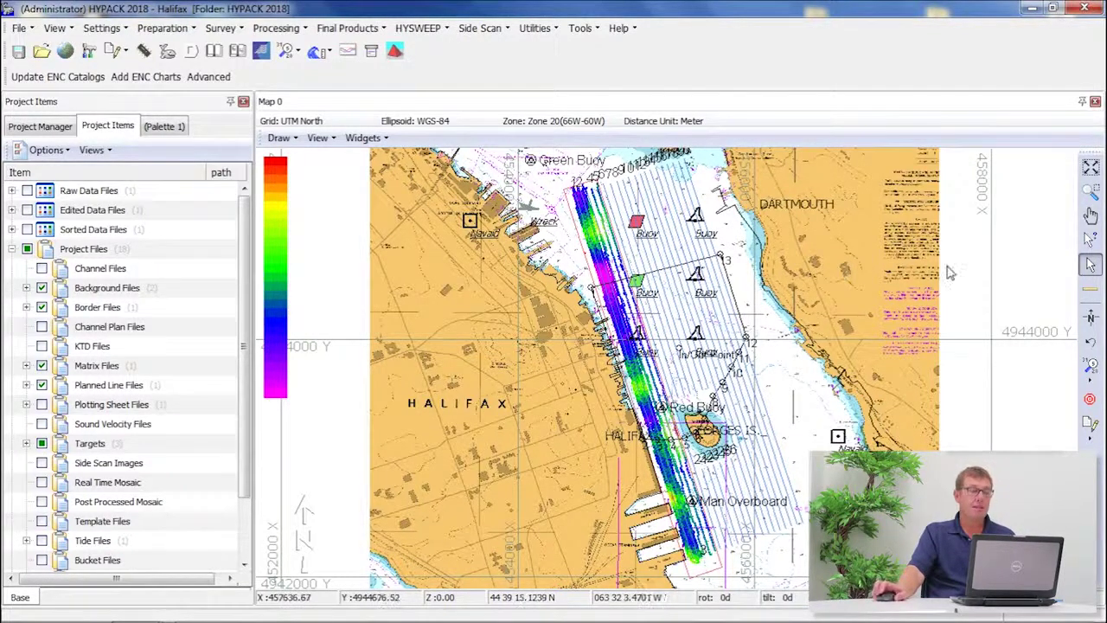
Step: Start a new project named LakeMiaramar in the HYPACK 2018 project folder and load it
left_click(19, 29)
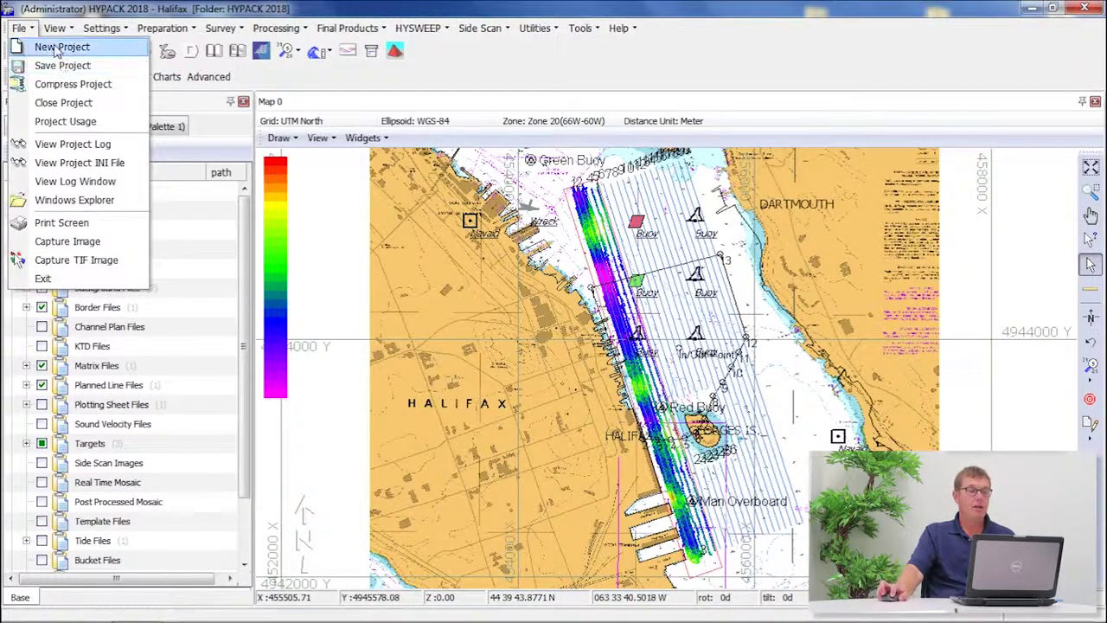
left_click(57, 48)
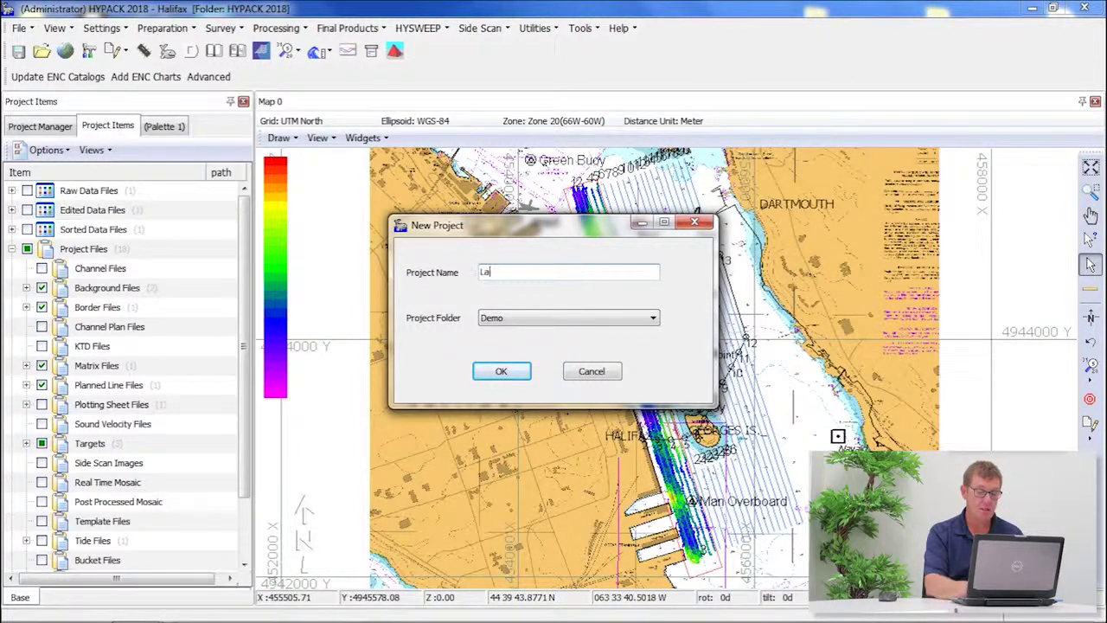
type("Ma")
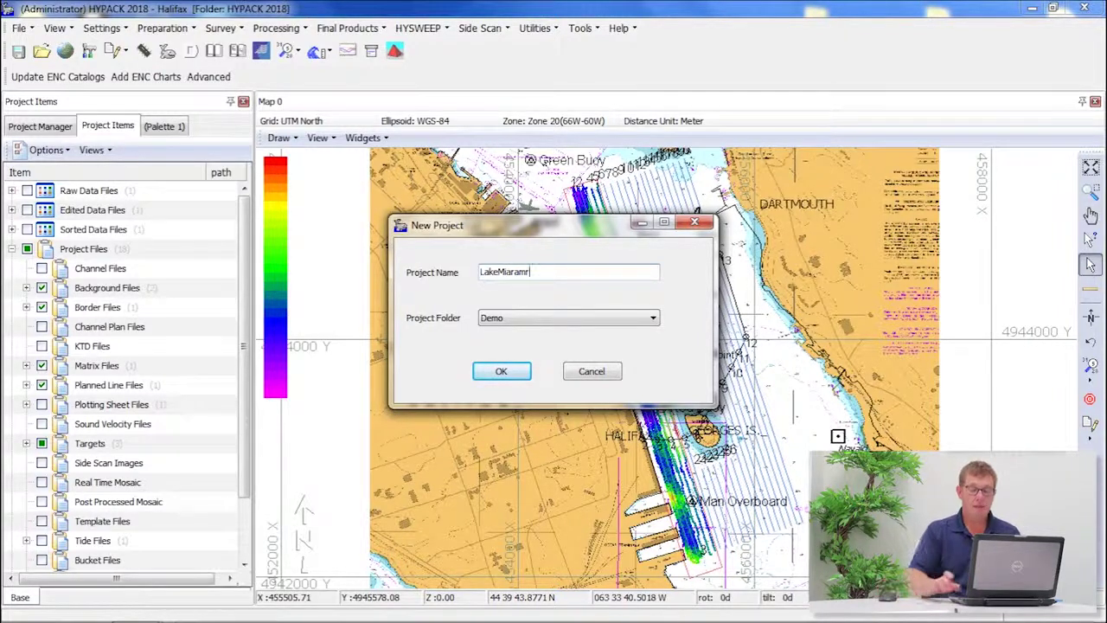
key("BackSpace")
type("ar")
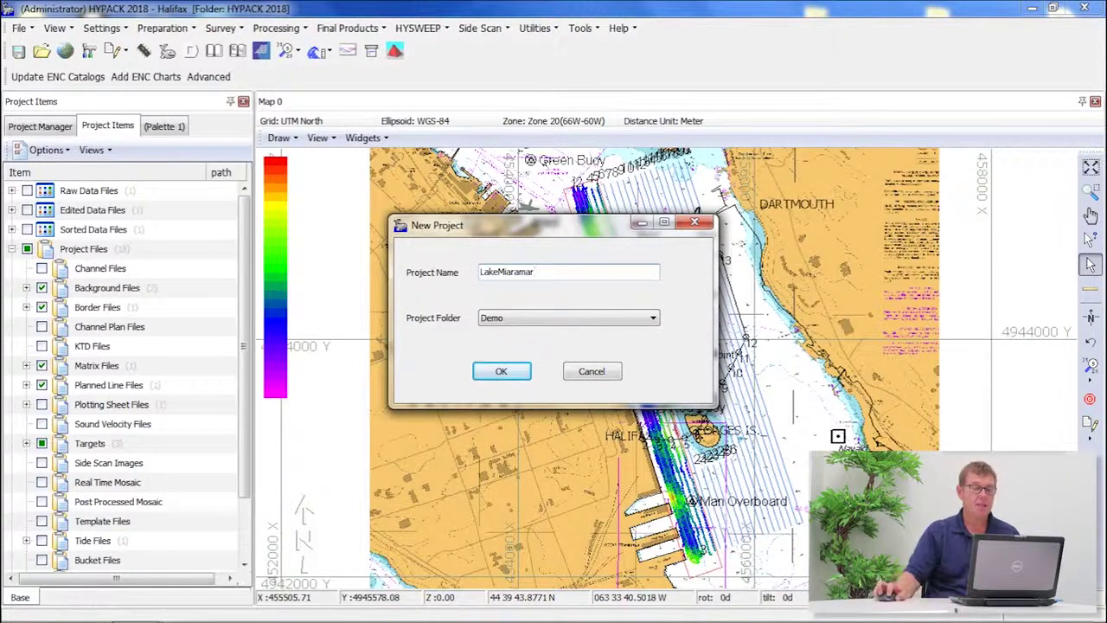
left_click(578, 320)
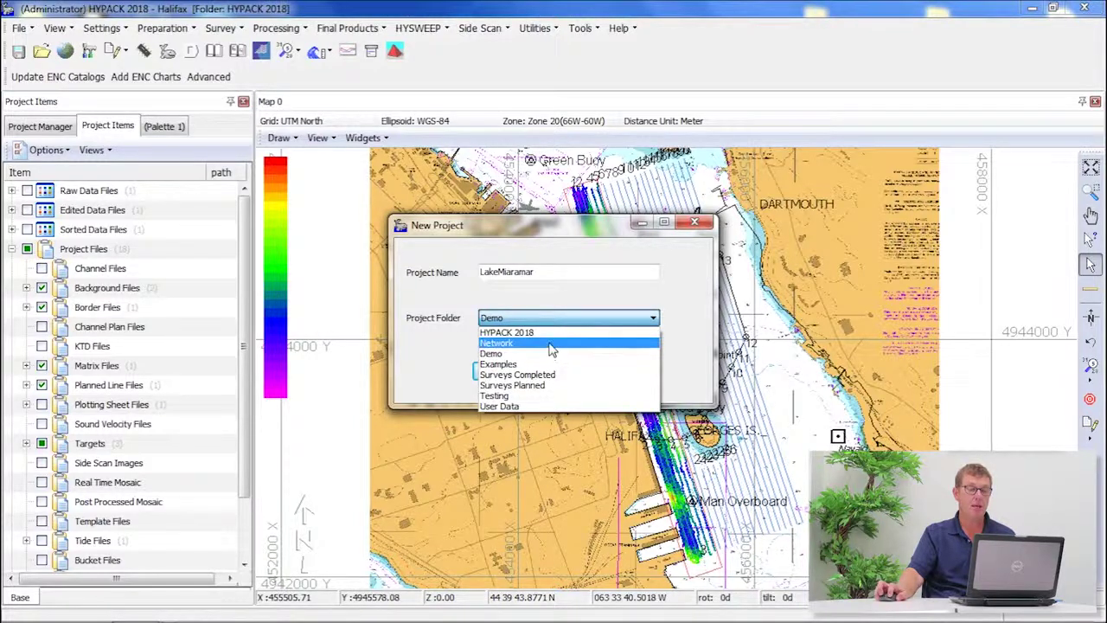
left_click(552, 332)
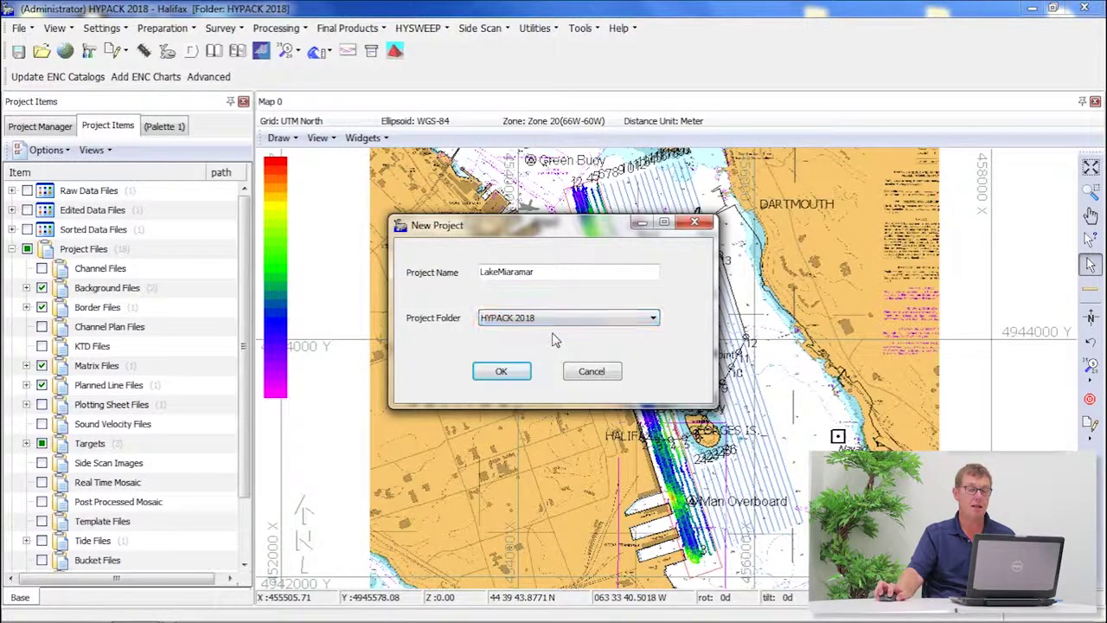
left_click(502, 371)
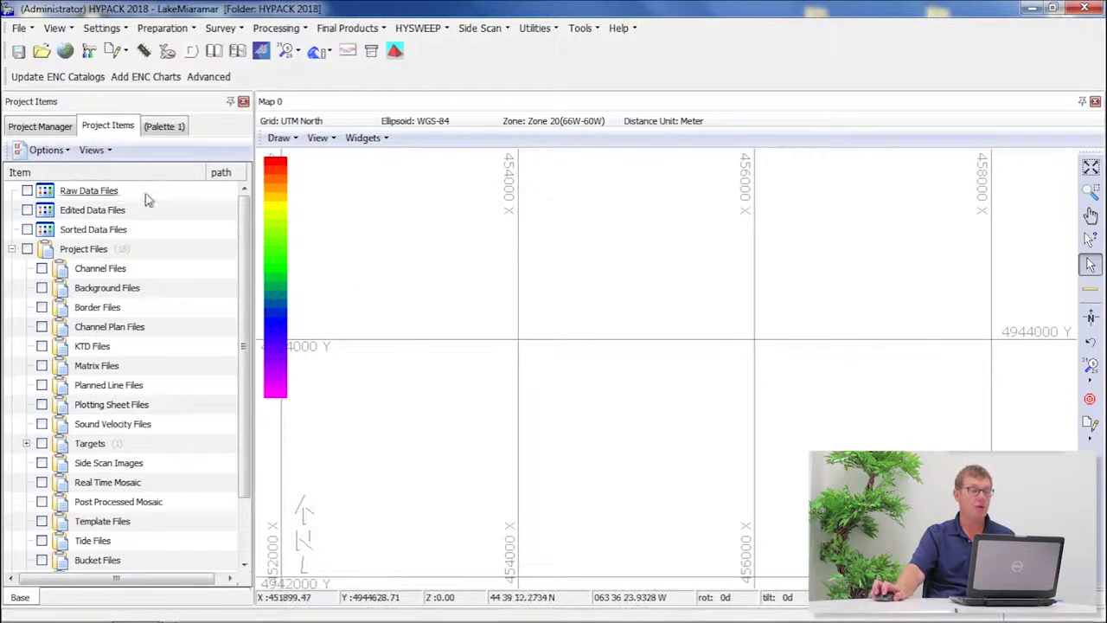
left_click(41, 127)
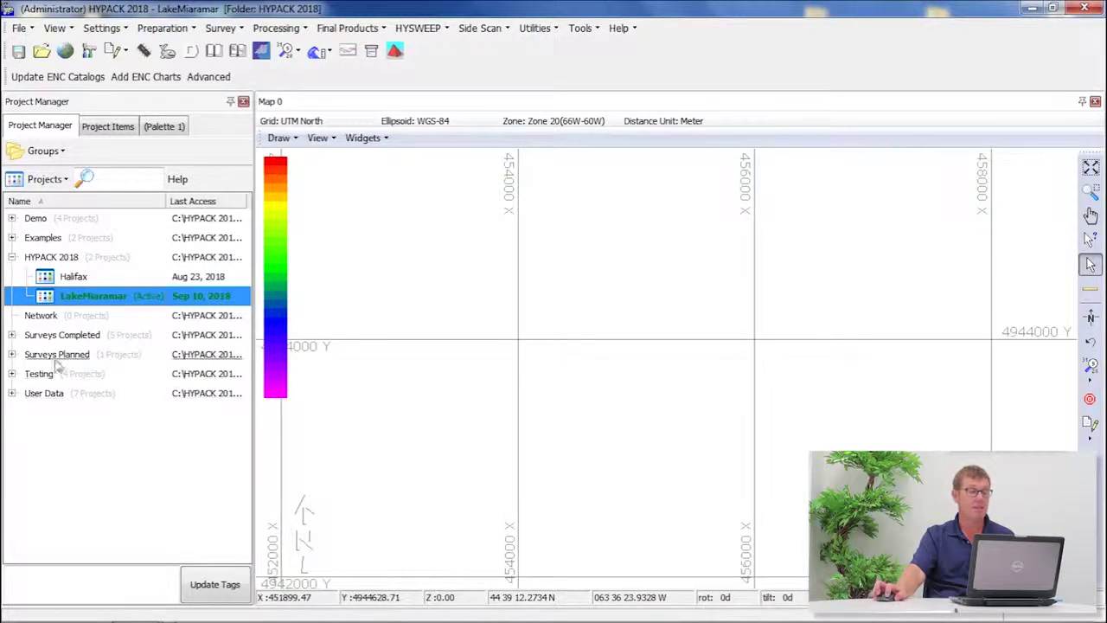
left_click(12, 335)
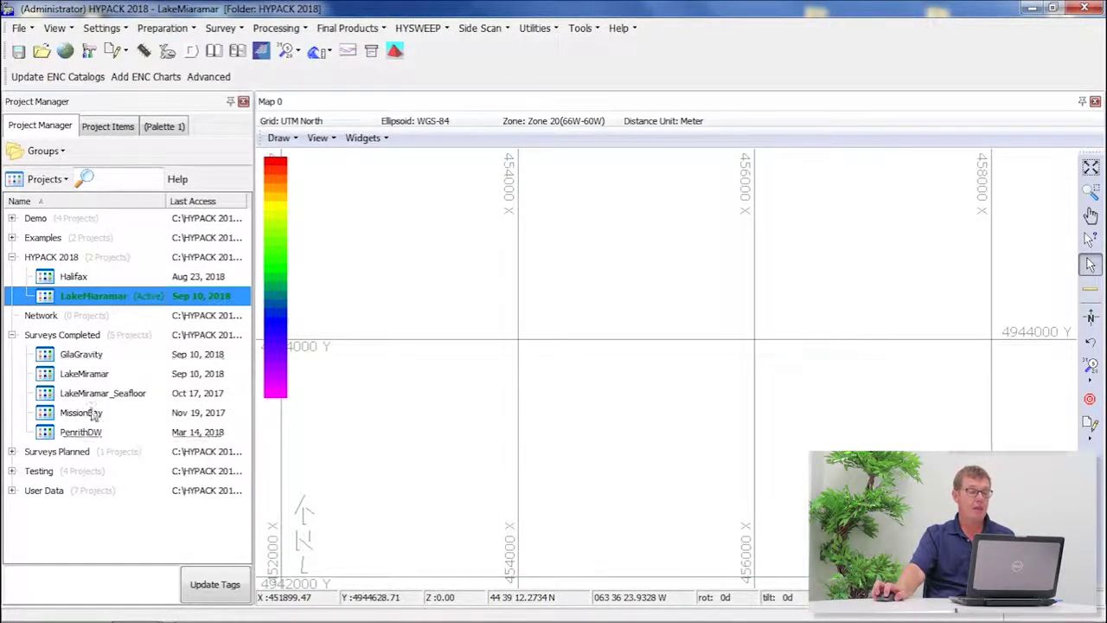
left_click(12, 472)
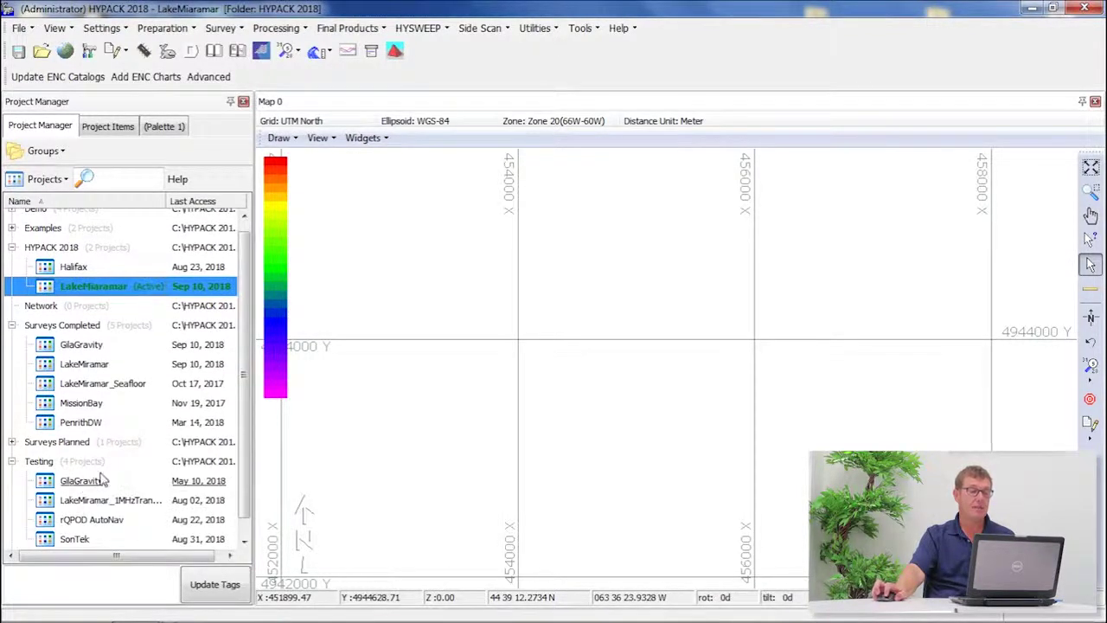
left_click(12, 461)
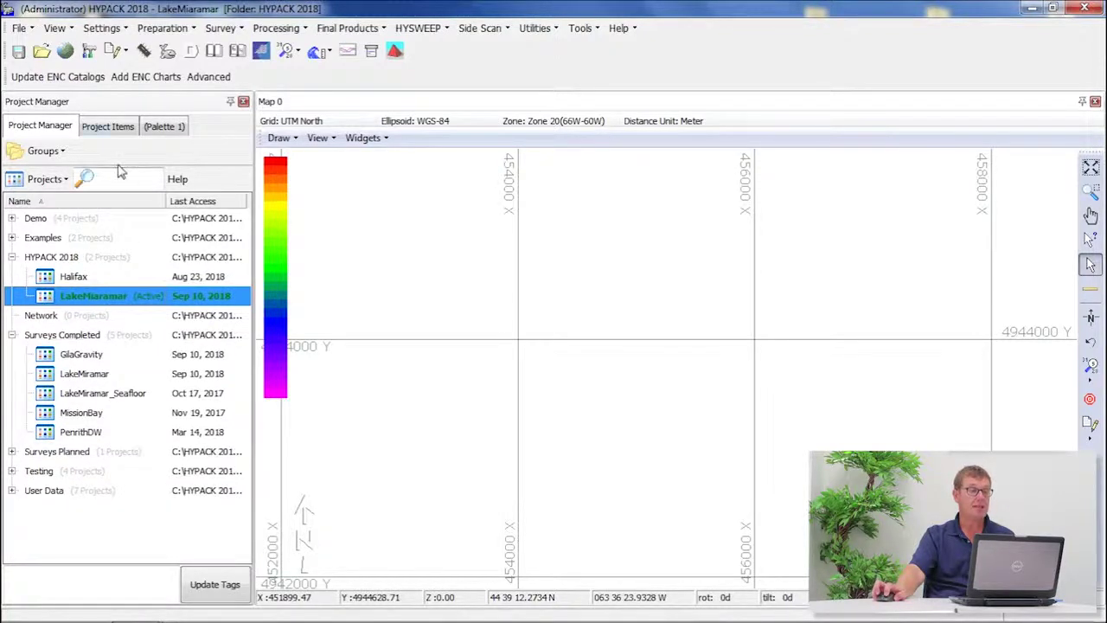
left_click(112, 127)
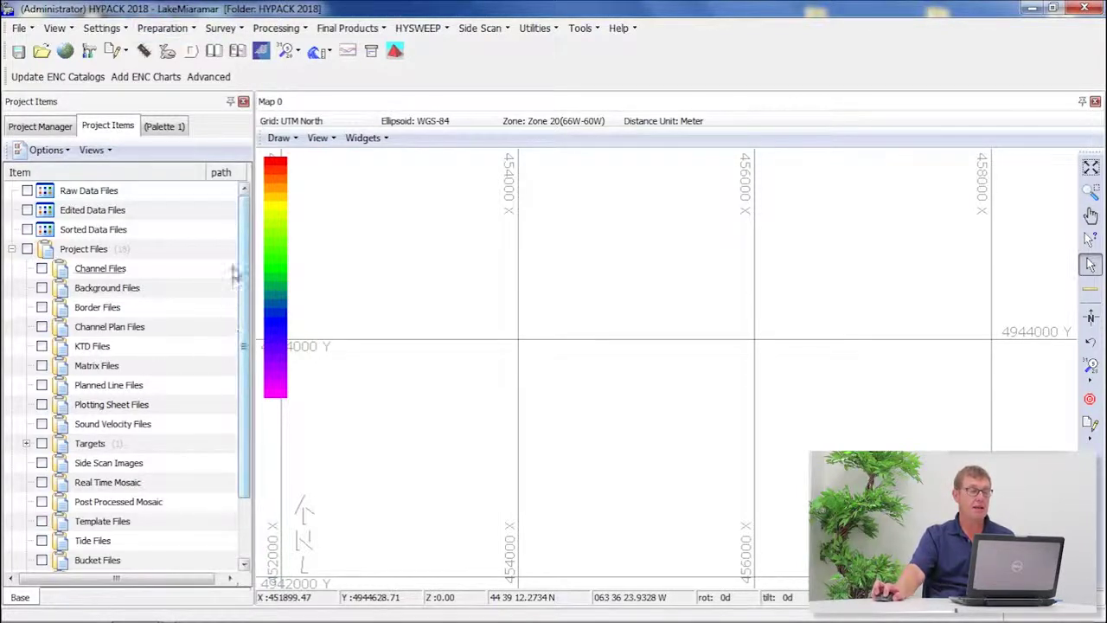
mouse_move(249, 224)
left_mouse_down()
mouse_move(253, 353)
mouse_move(248, 238)
left_mouse_up()
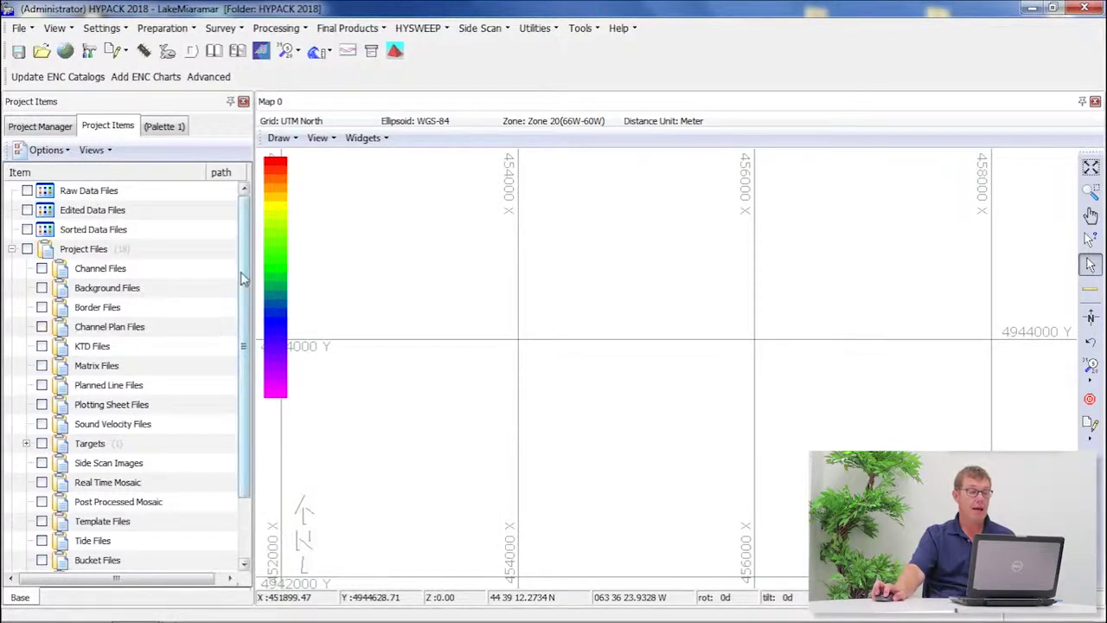
left_click_drag(245, 327, 245, 382)
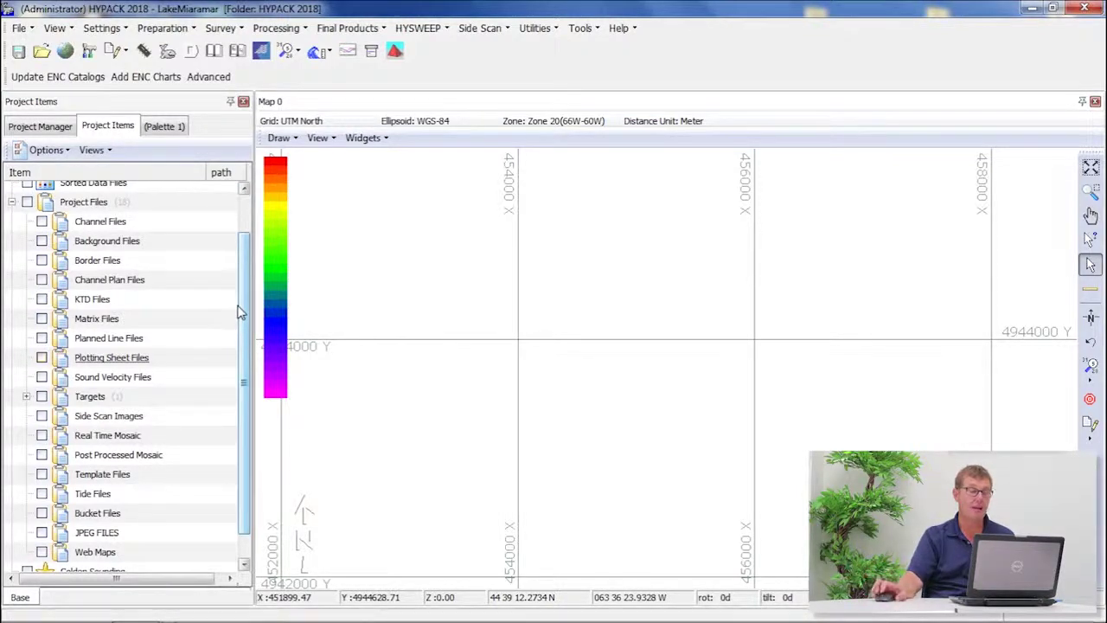
left_click_drag(250, 398, 249, 341)
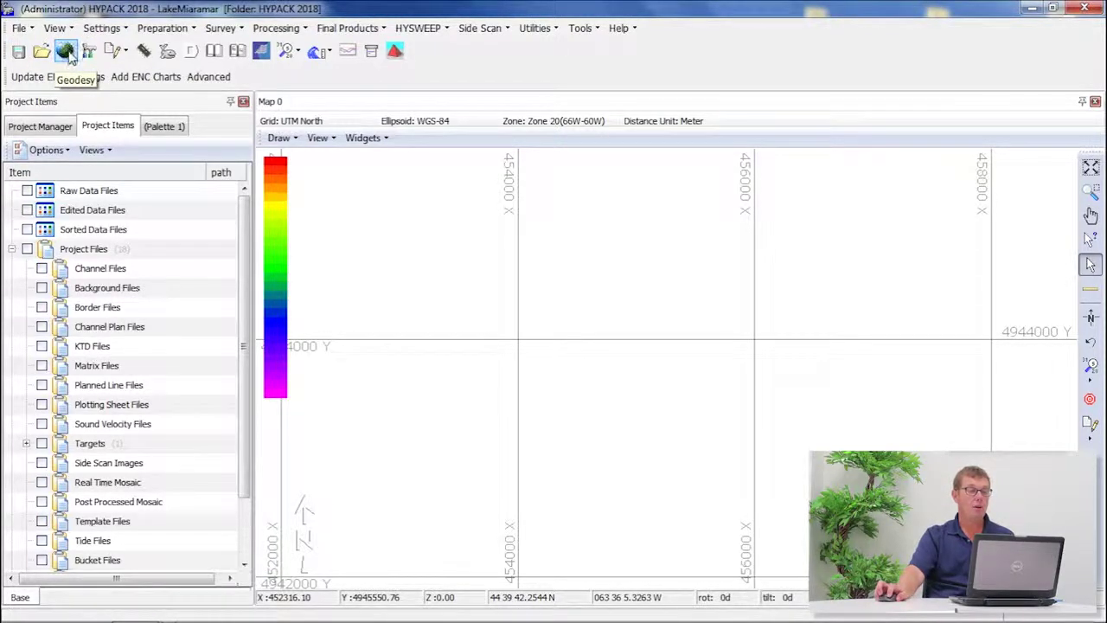
Step: Open the Geodetic Parameters, keep UTM North as the grid, then switch to Google Earth Pro
left_click(66, 52)
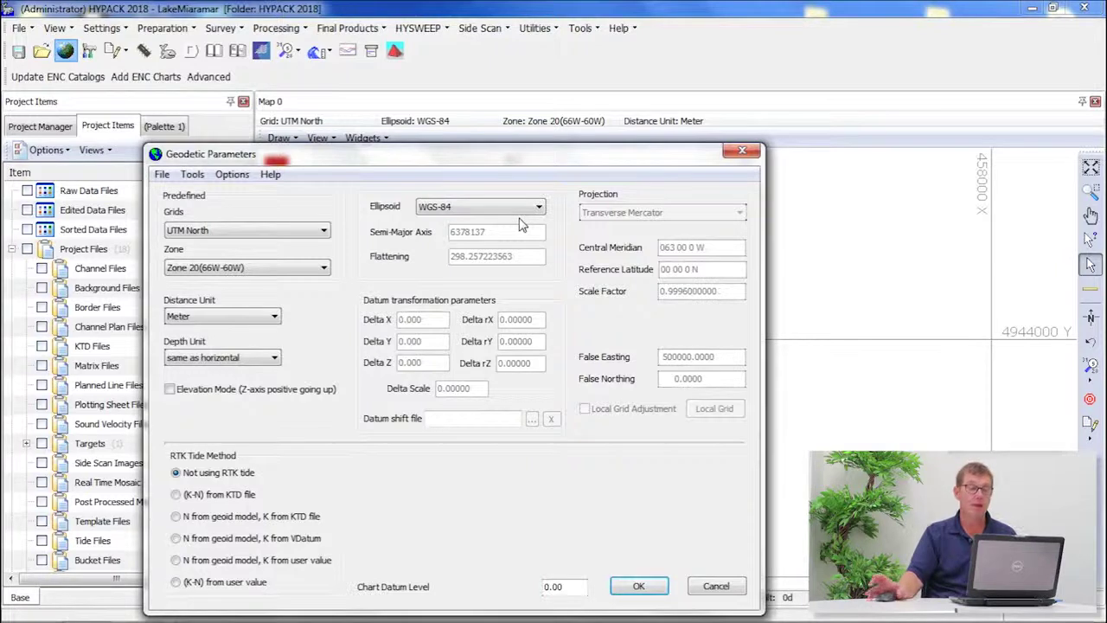
left_click_drag(501, 164, 500, 79)
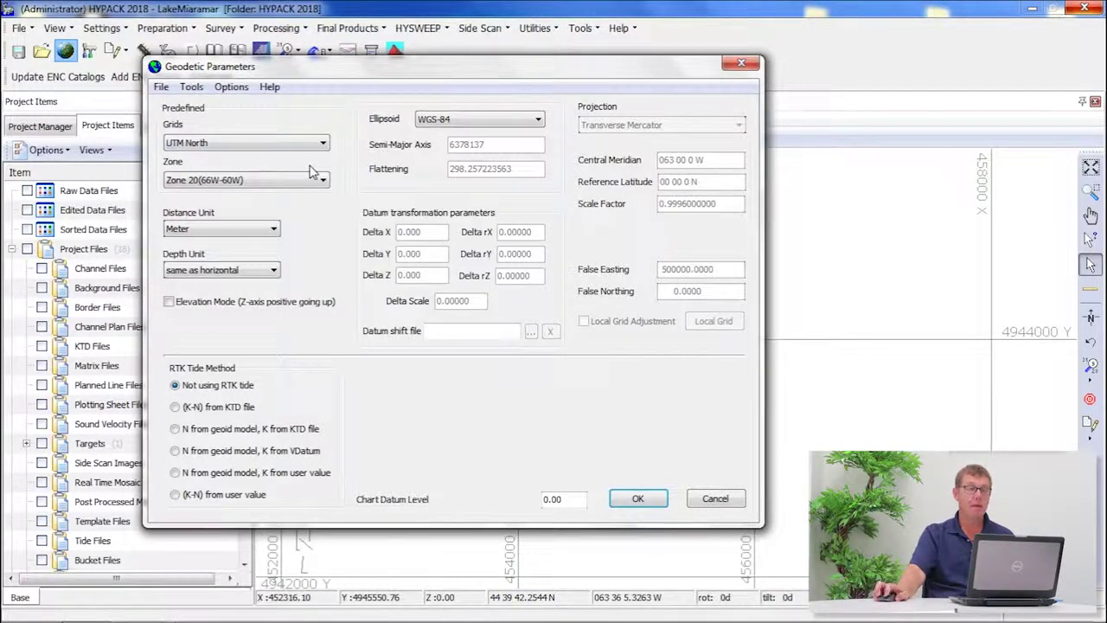
left_click(219, 141)
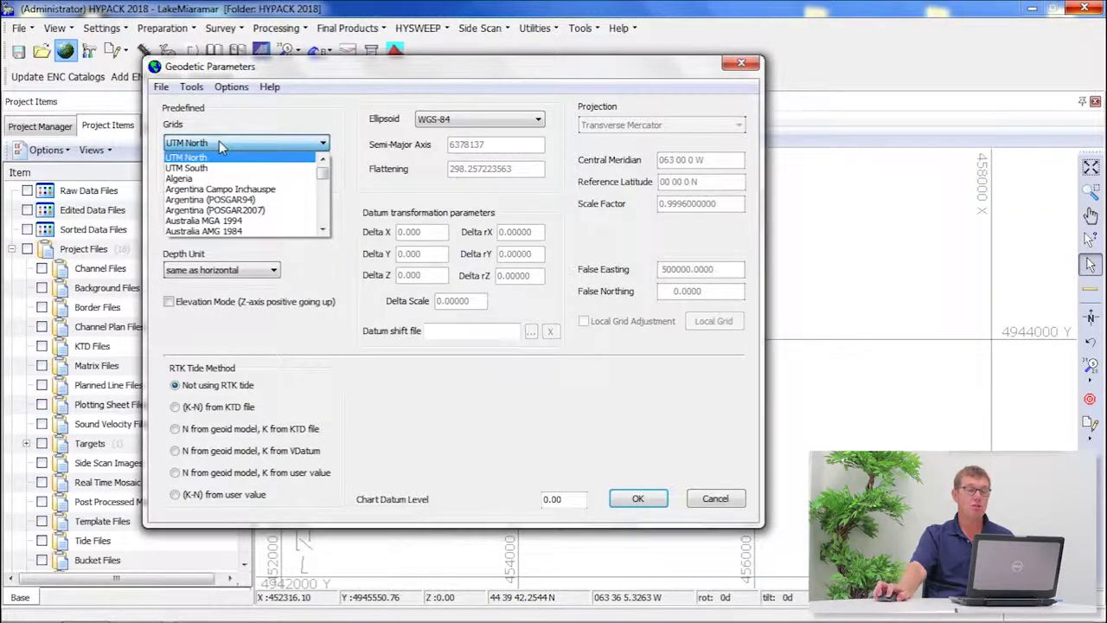
left_click(219, 142)
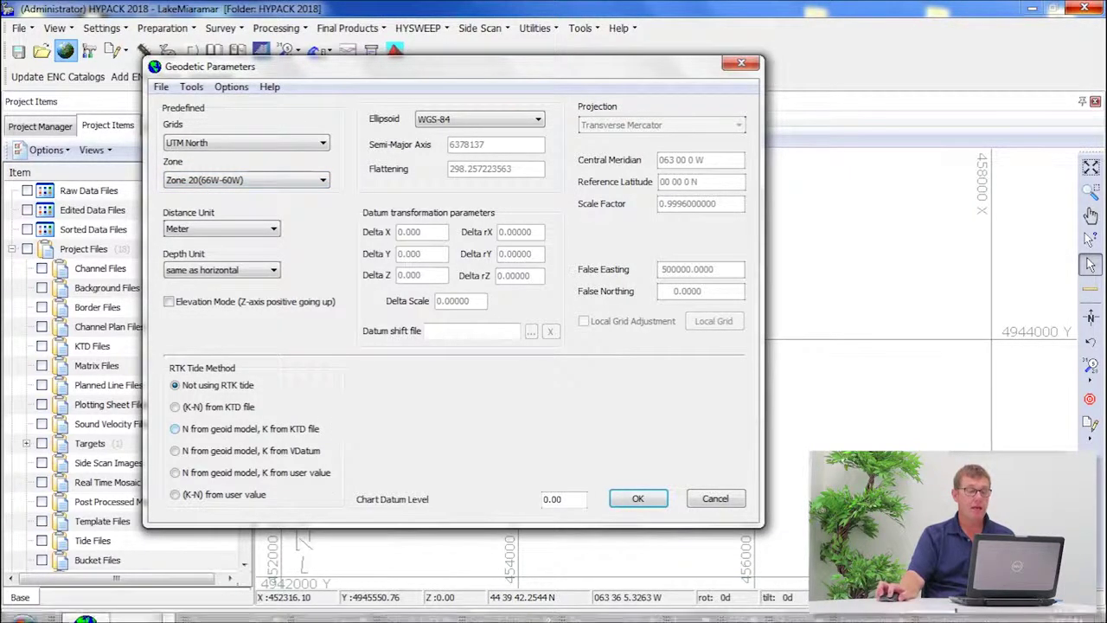
mouse_move(164, 616)
left_click(86, 605)
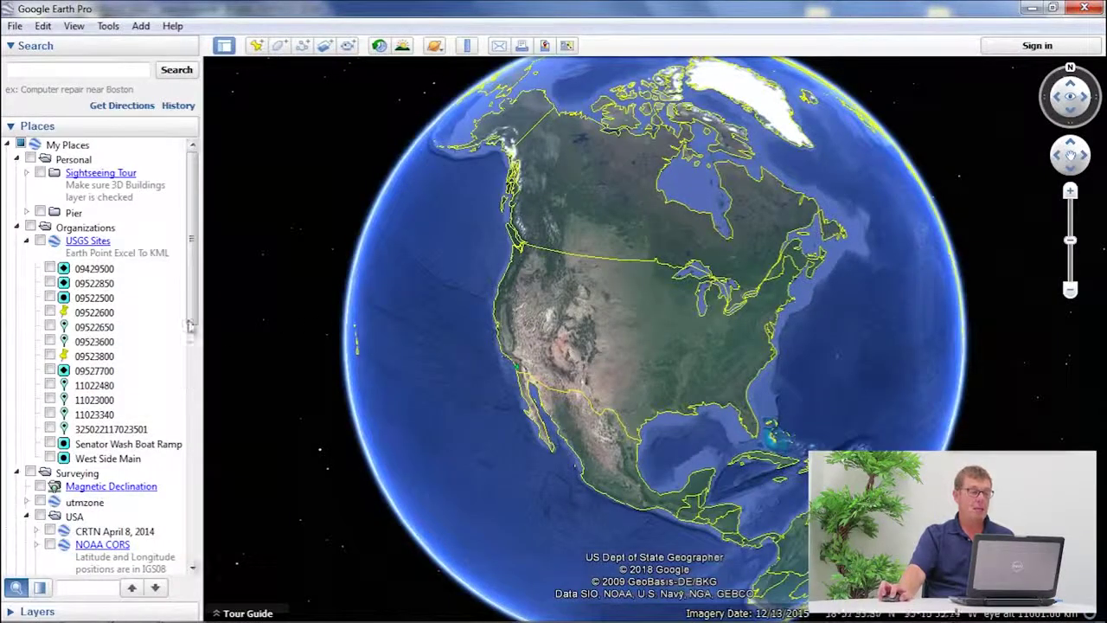
Step: Turn on the utmzone layer in Places and inspect the zone 14 info balloon
scroll(191, 324, "down", 5)
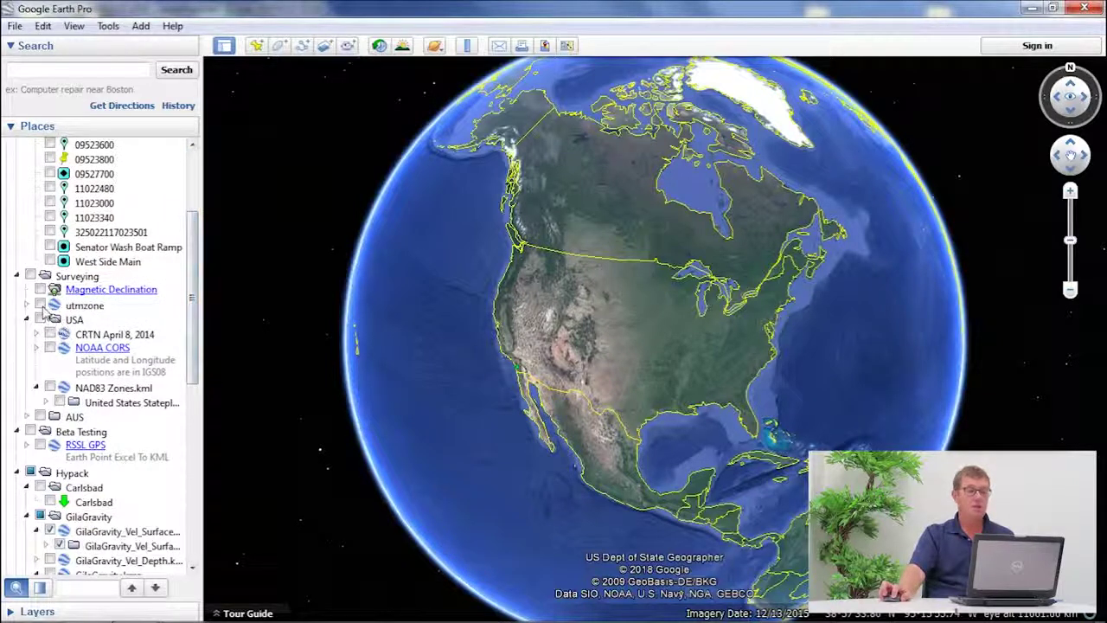
left_click(39, 305)
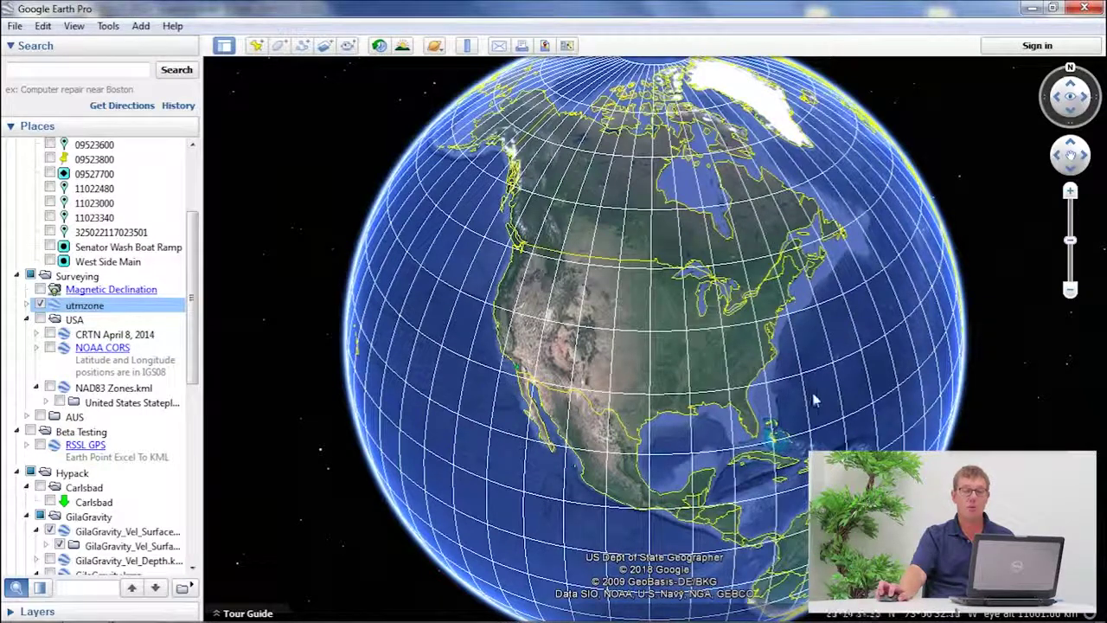
right_click(625, 370)
left_click(625, 369)
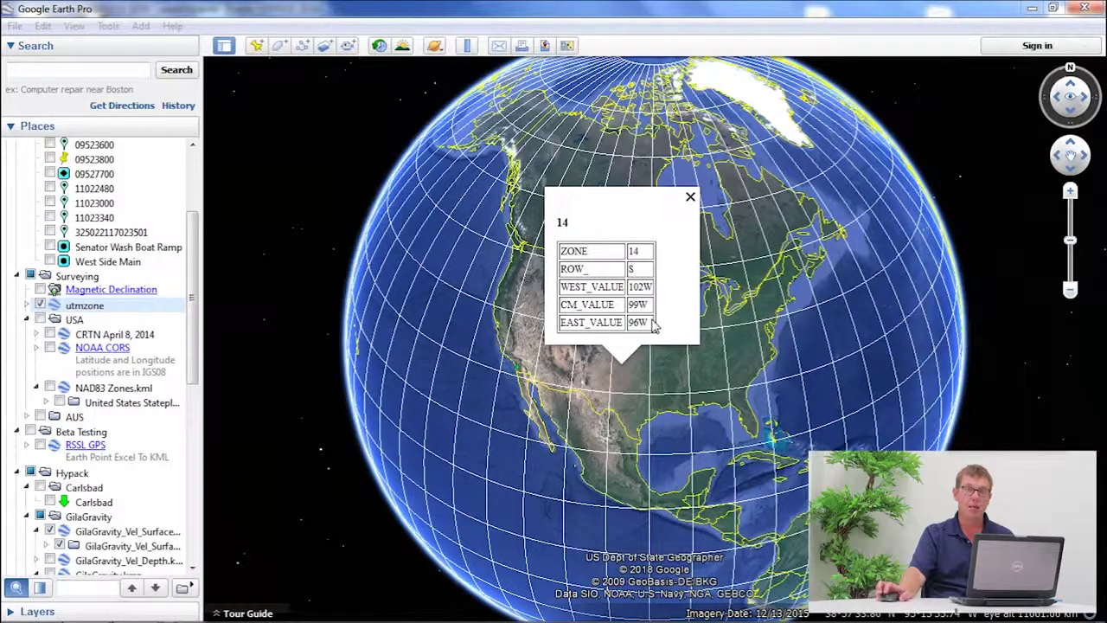
left_click(689, 201)
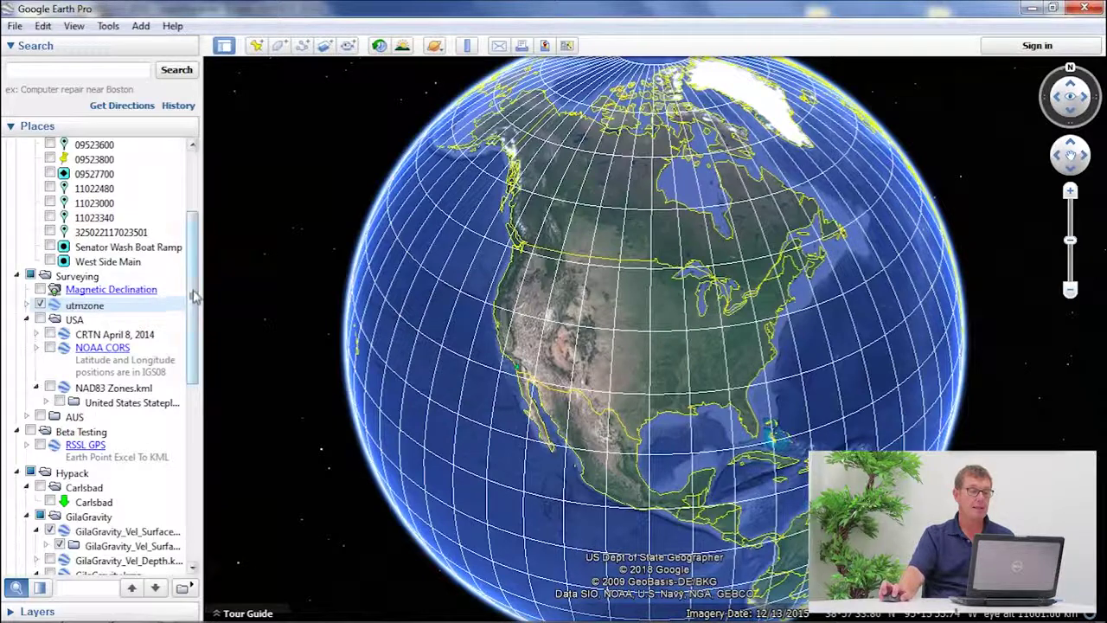
left_click_drag(193, 299, 195, 363)
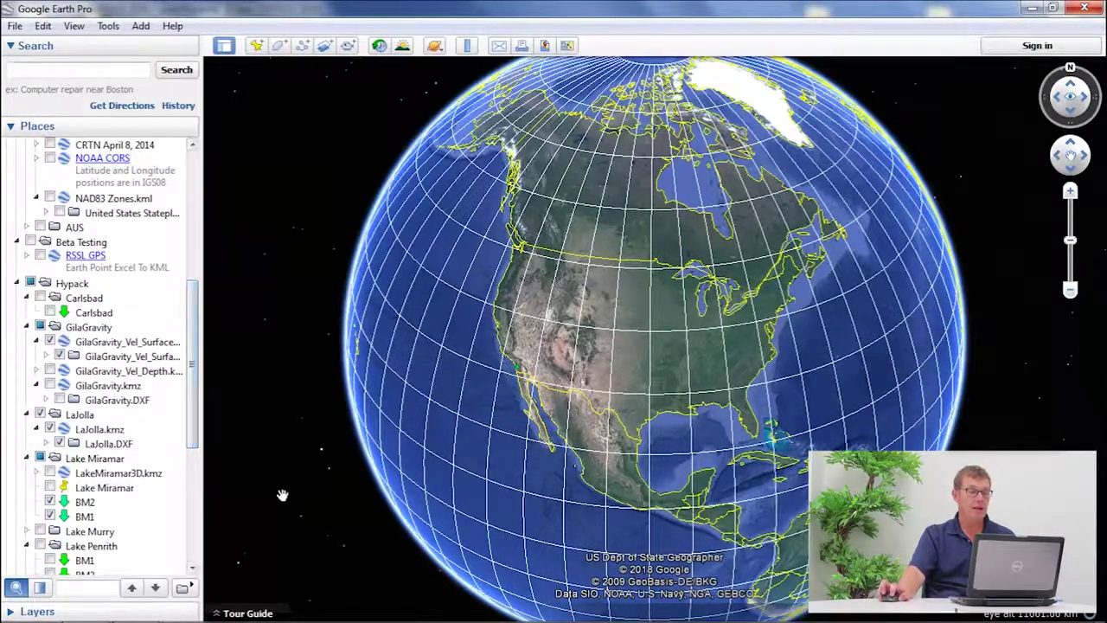
Step: Fly to Lake Miramar, confirm it lies in UTM zone 11 (CM 117W), and return to HYPACK
double_click(97, 459)
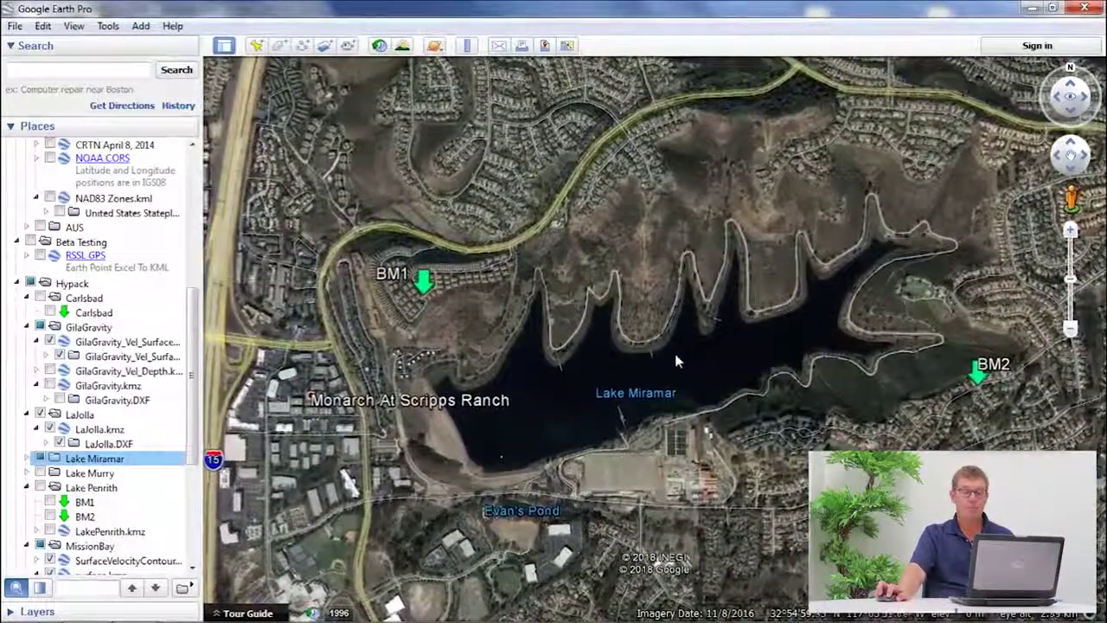
left_click(671, 349)
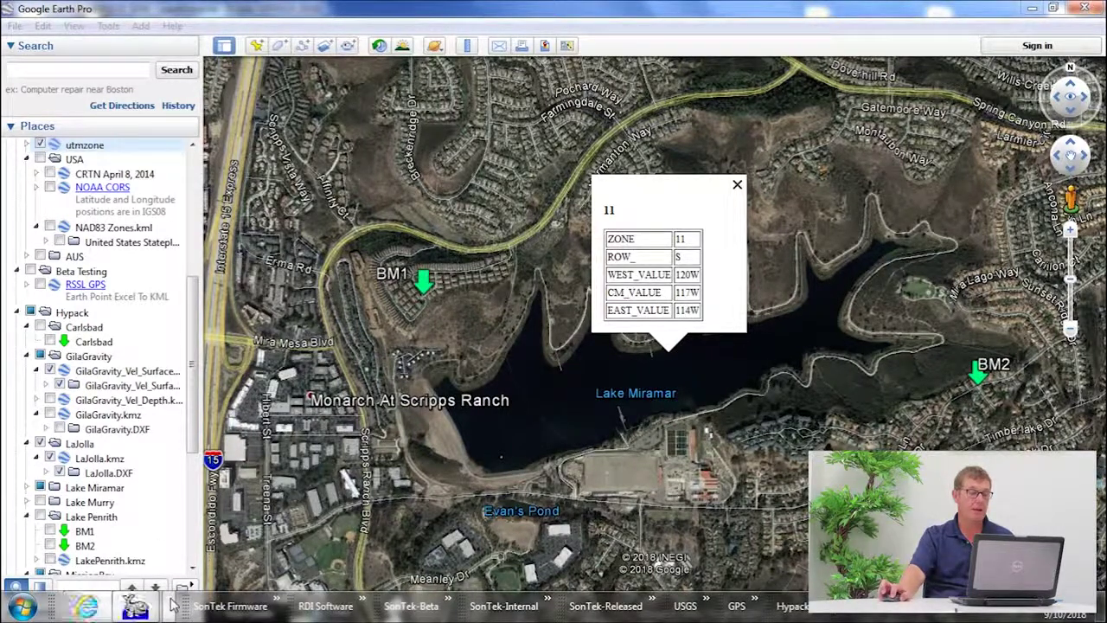
left_click(85, 605)
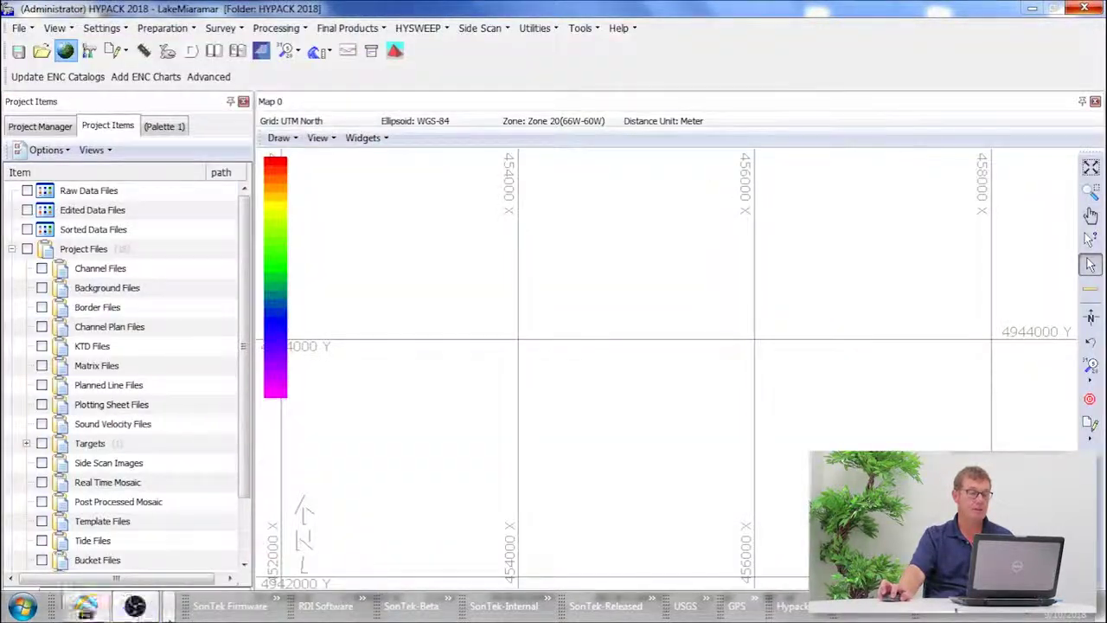
Step: Set the geodesy to Zone 11 (120W-114W) with Intl Foot distance units and confirm
left_click(84, 605)
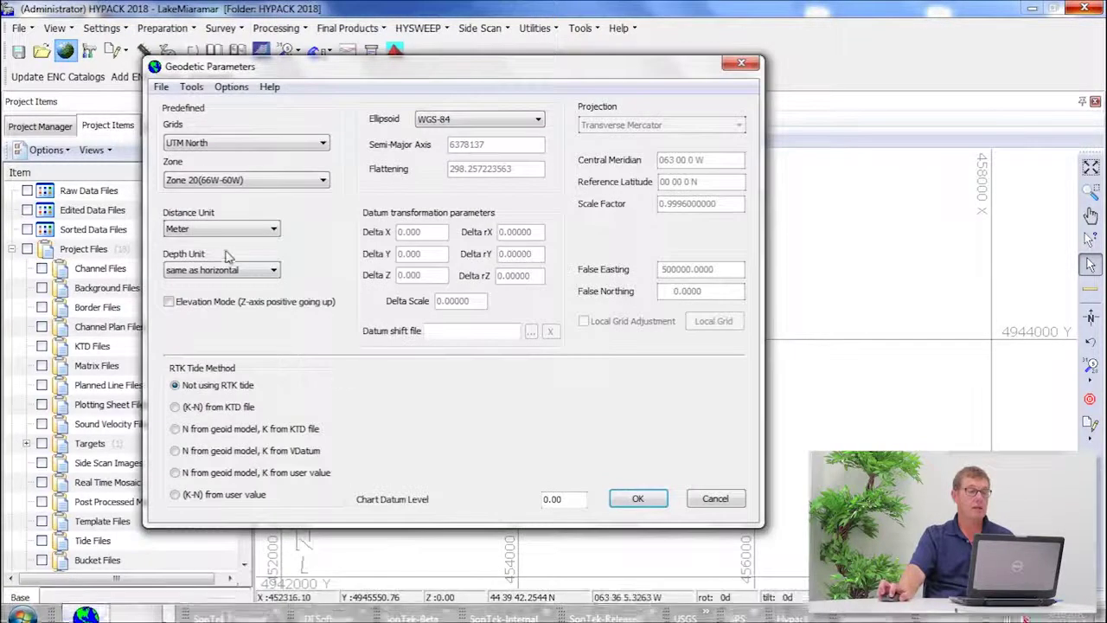
left_click(302, 185)
left_click_drag(323, 234, 328, 218)
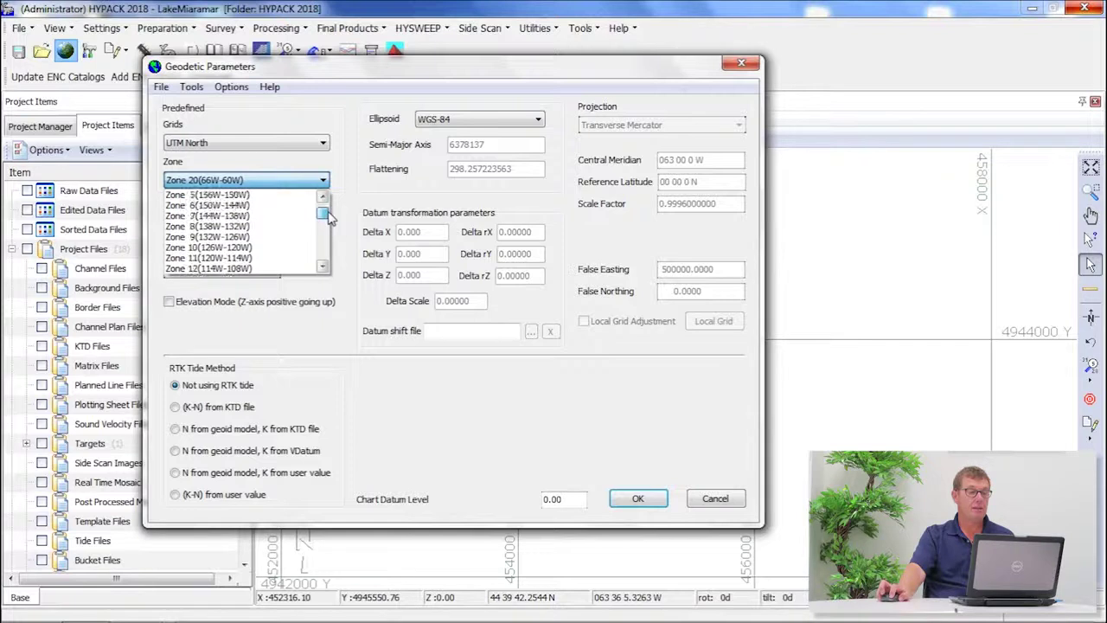
left_click(273, 259)
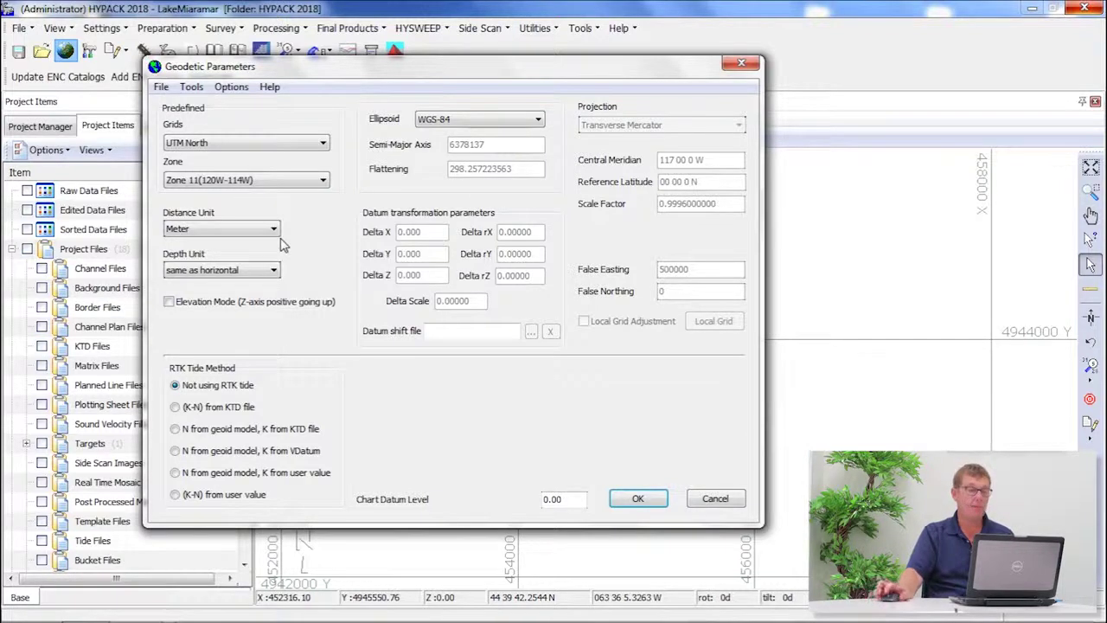
left_click(274, 230)
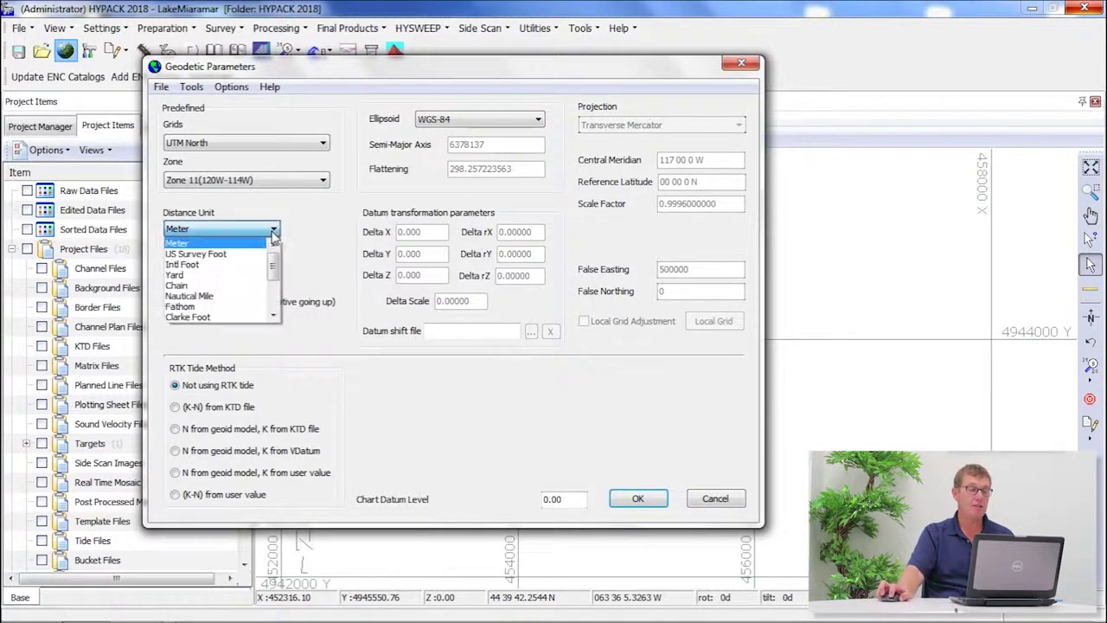
left_click(236, 266)
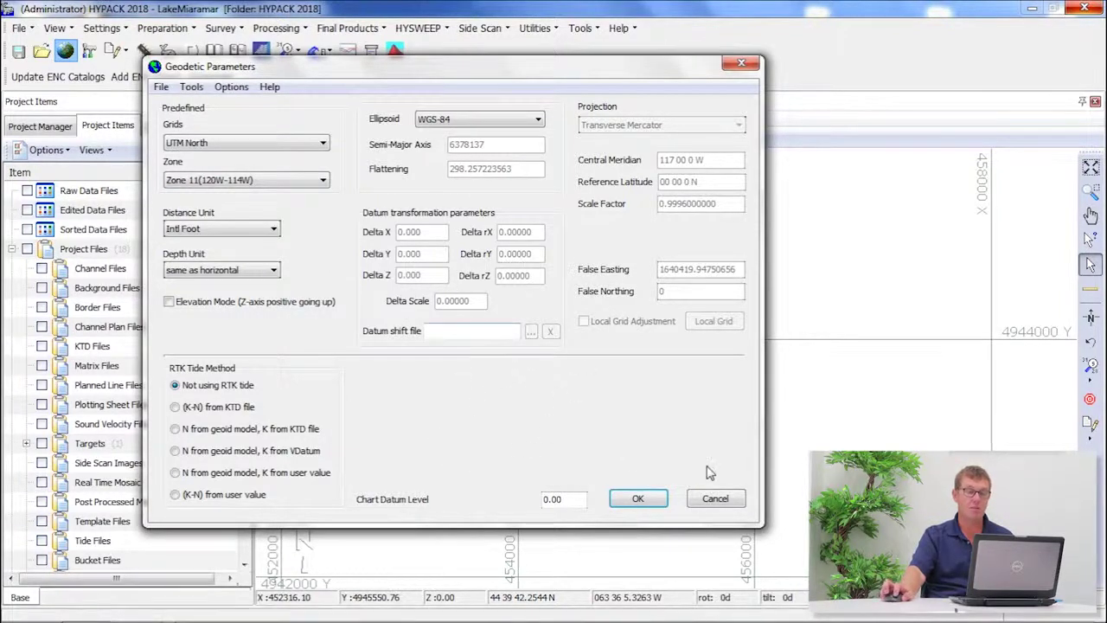
left_click(637, 499)
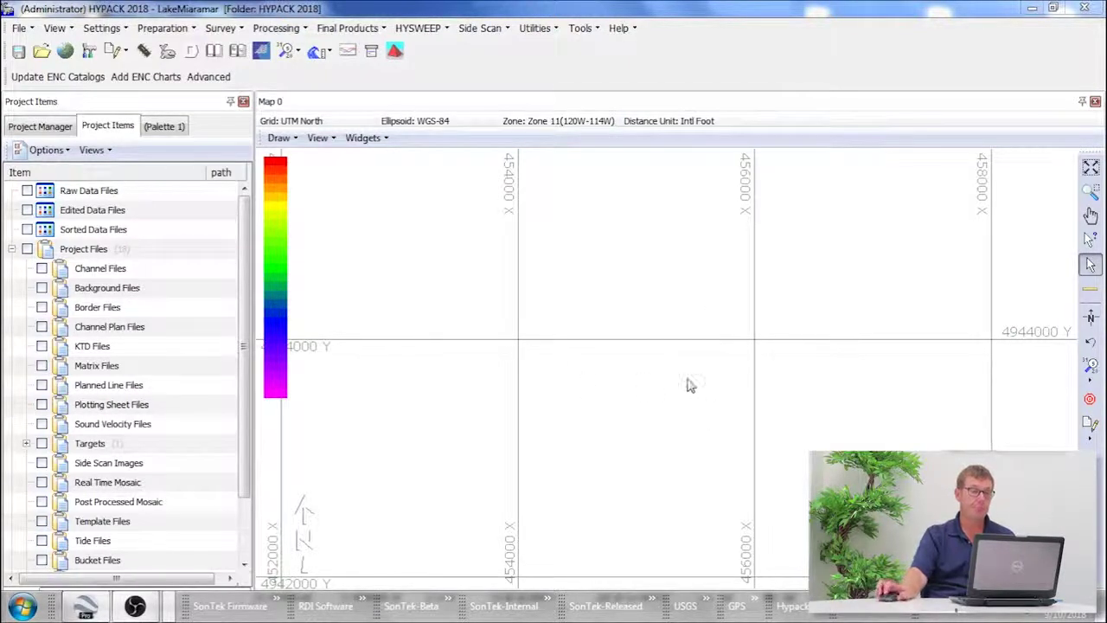
Step: Open the display Settings and make the Borders colour red
left_click(89, 51)
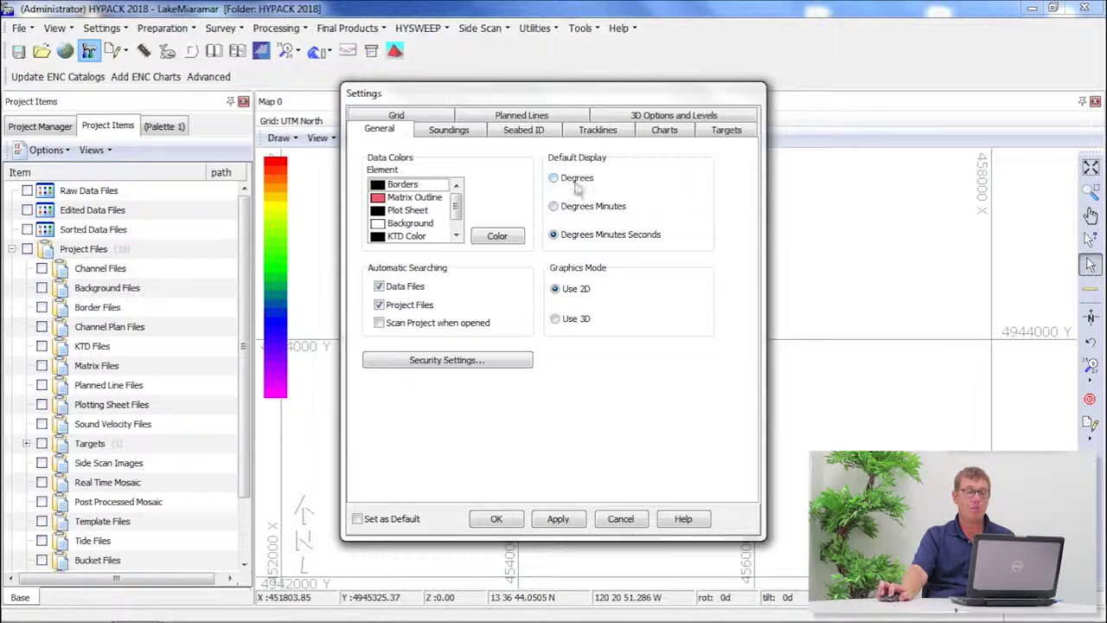
double_click(394, 184)
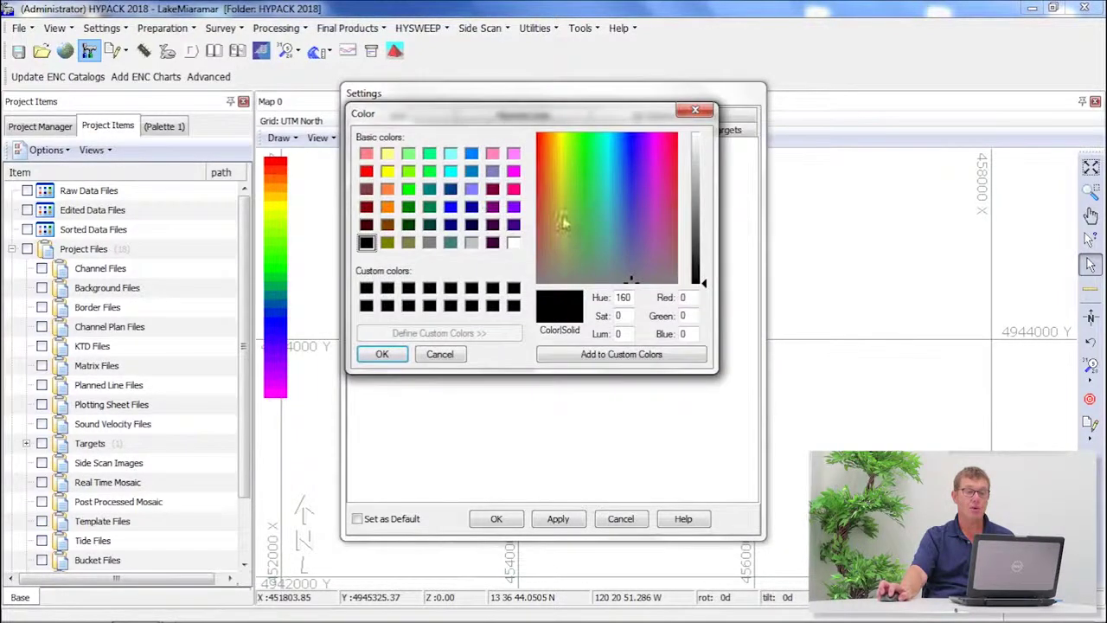
left_click(367, 171)
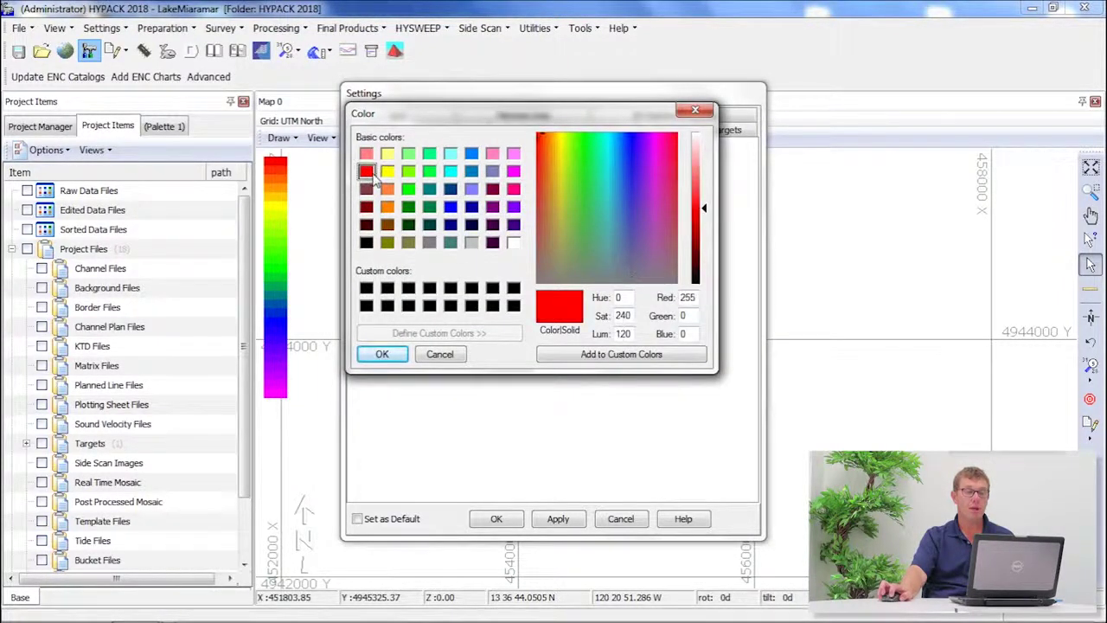
left_click(381, 354)
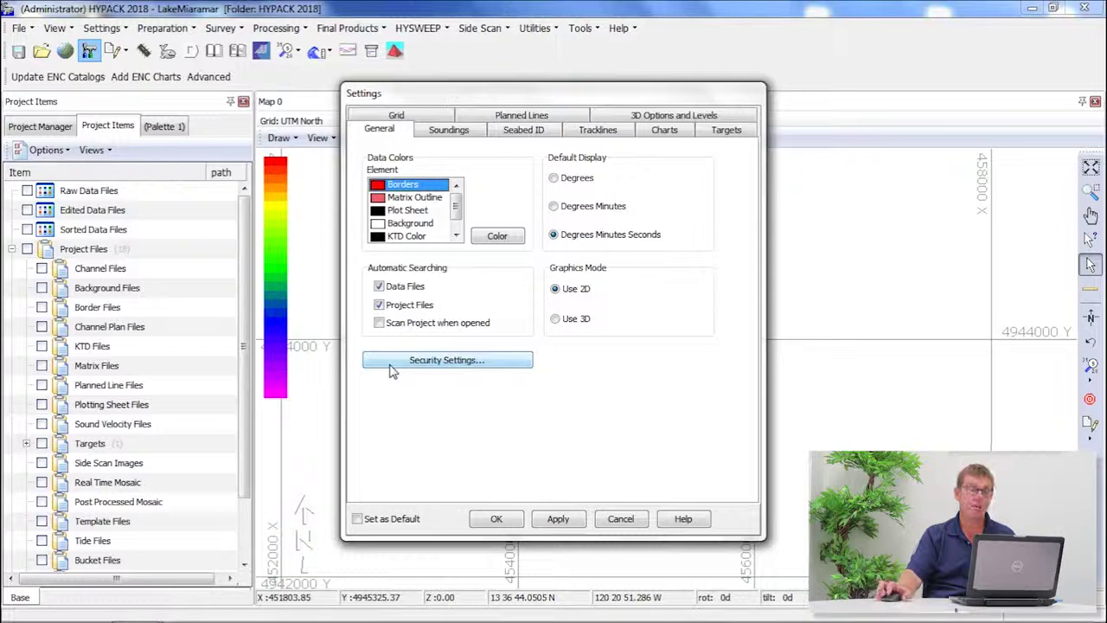
Step: Make the Matrix Outline colour red as well
left_click(411, 198)
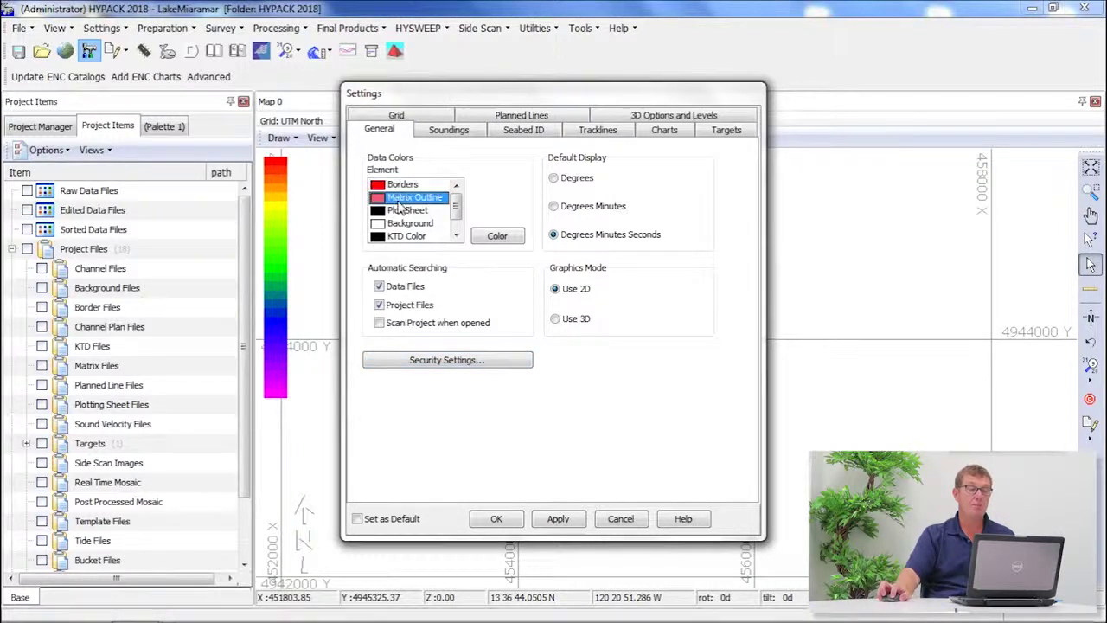
left_click(498, 235)
left_click(366, 171)
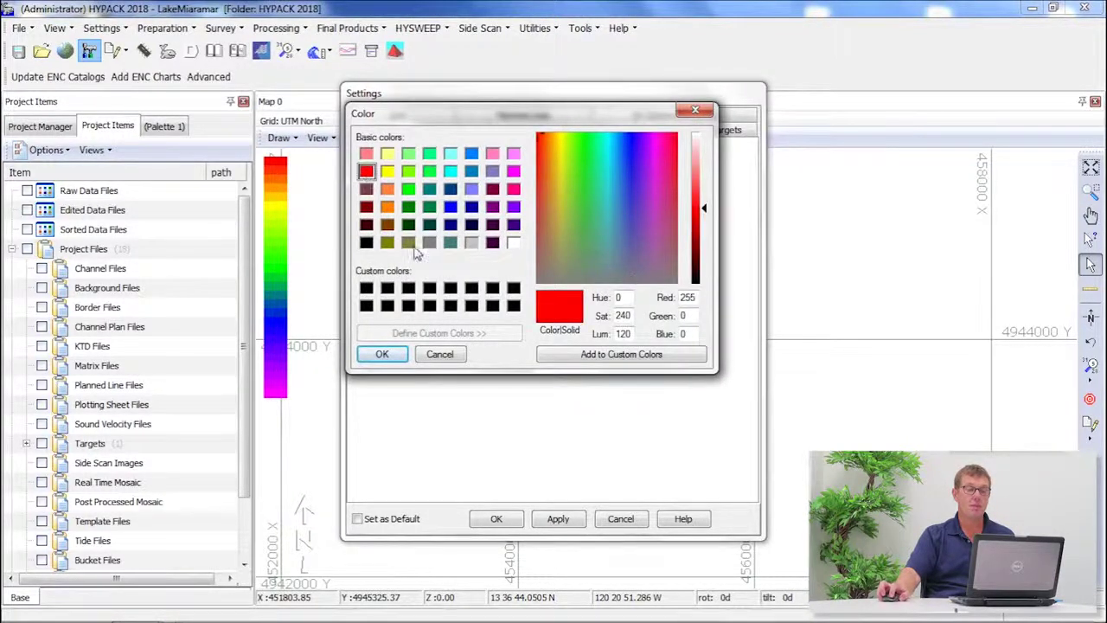
left_click(381, 353)
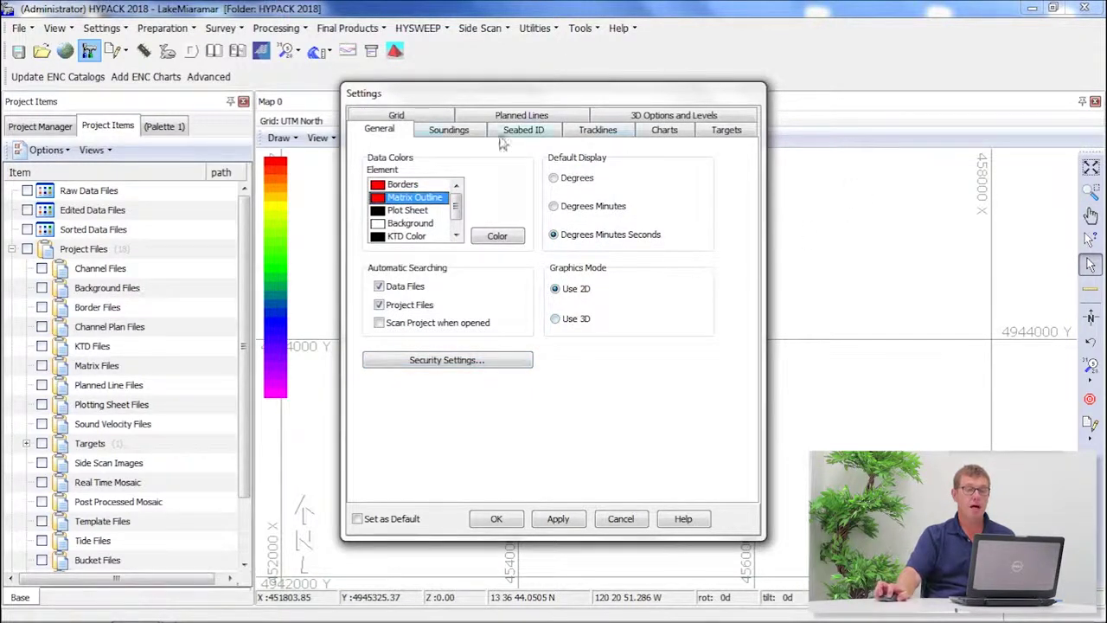
left_click(448, 131)
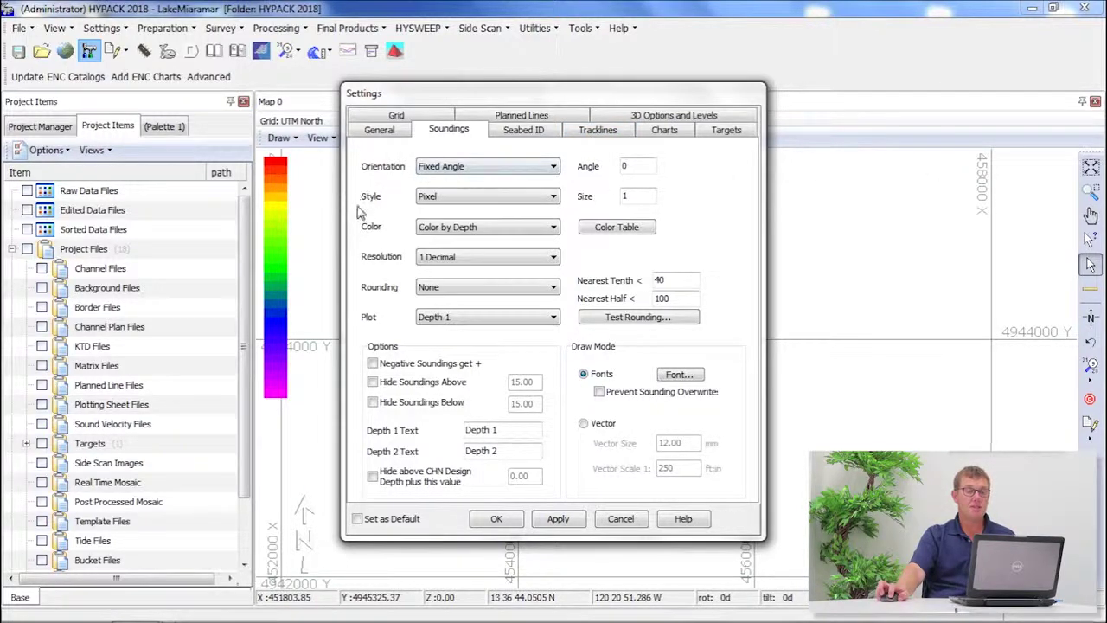
Step: Keep Pixel as the sounding style and select the size value of 1
left_click(451, 197)
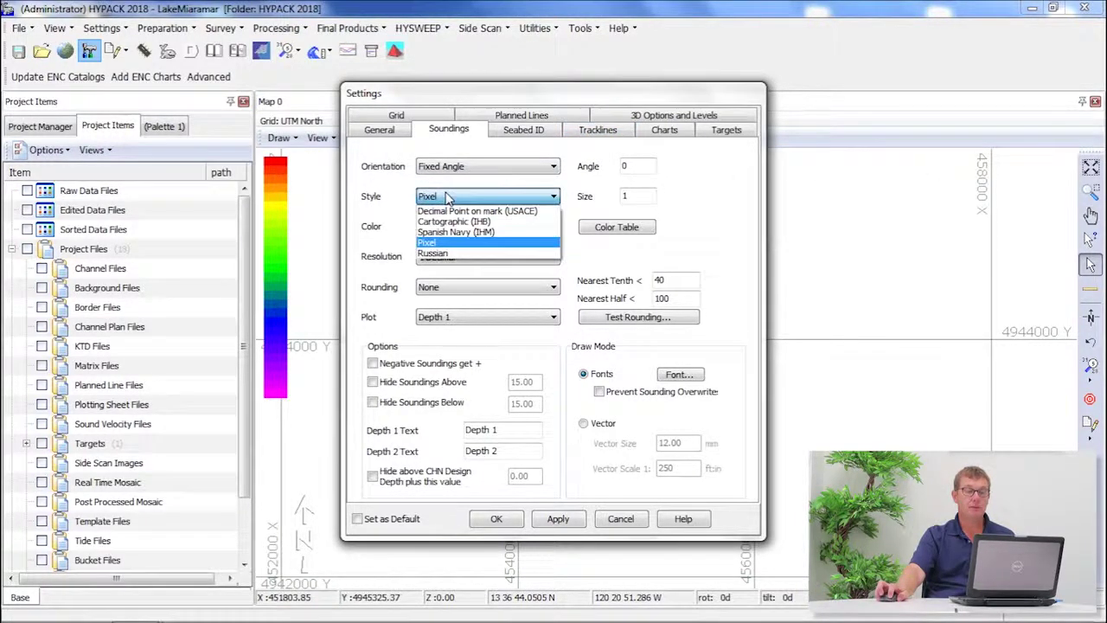
left_click(447, 198)
double_click(642, 197)
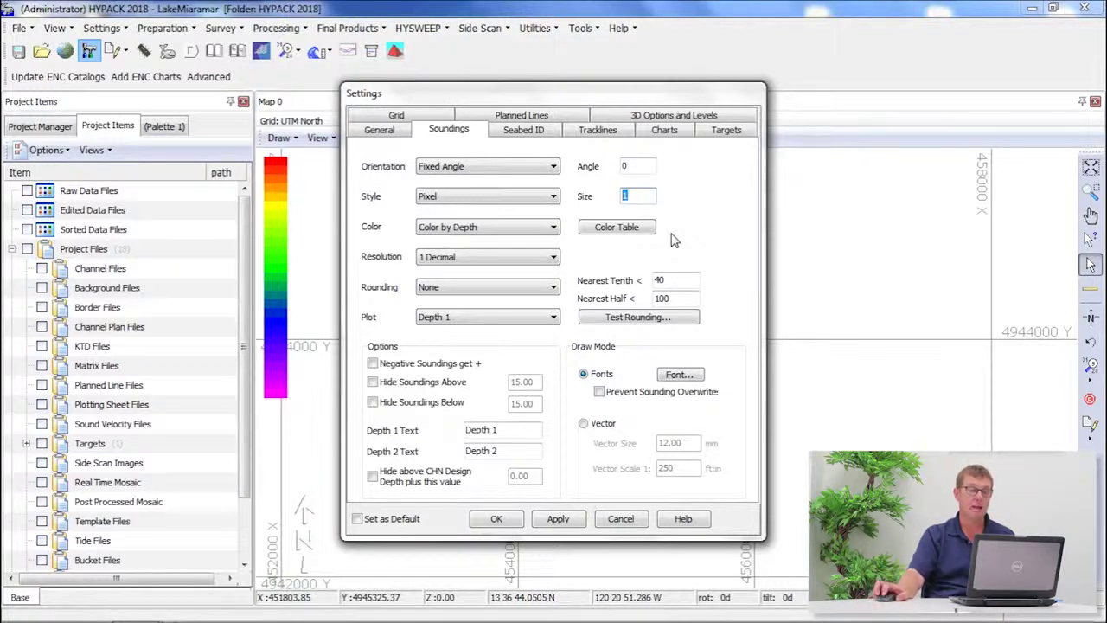
left_click(603, 132)
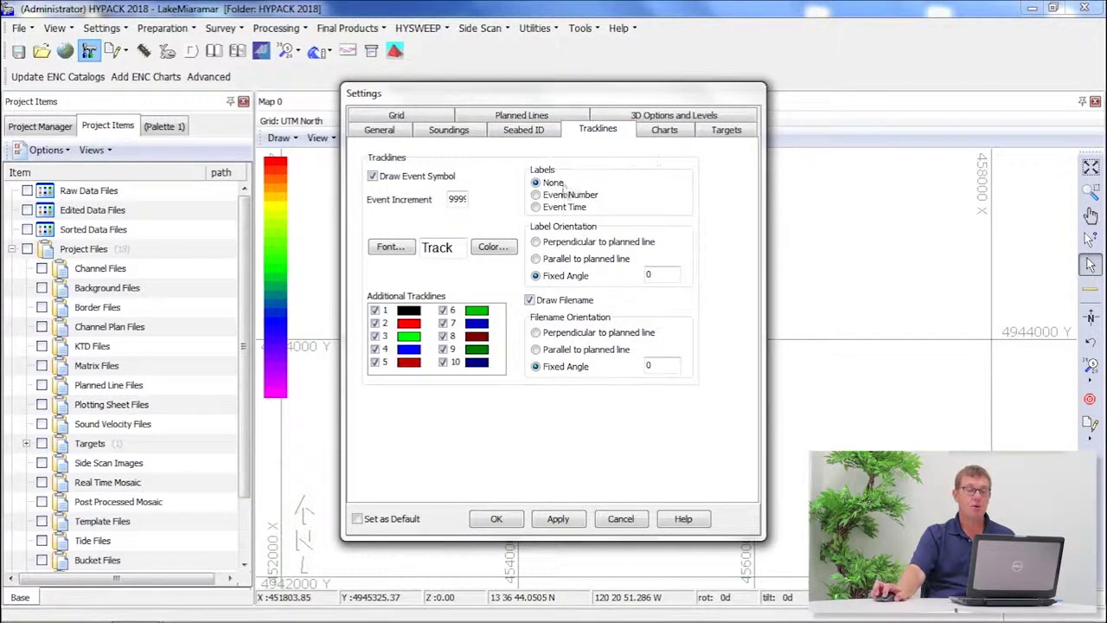
Step: Enter 9999 as the trackline Event Increment after trying other values
double_click(453, 199)
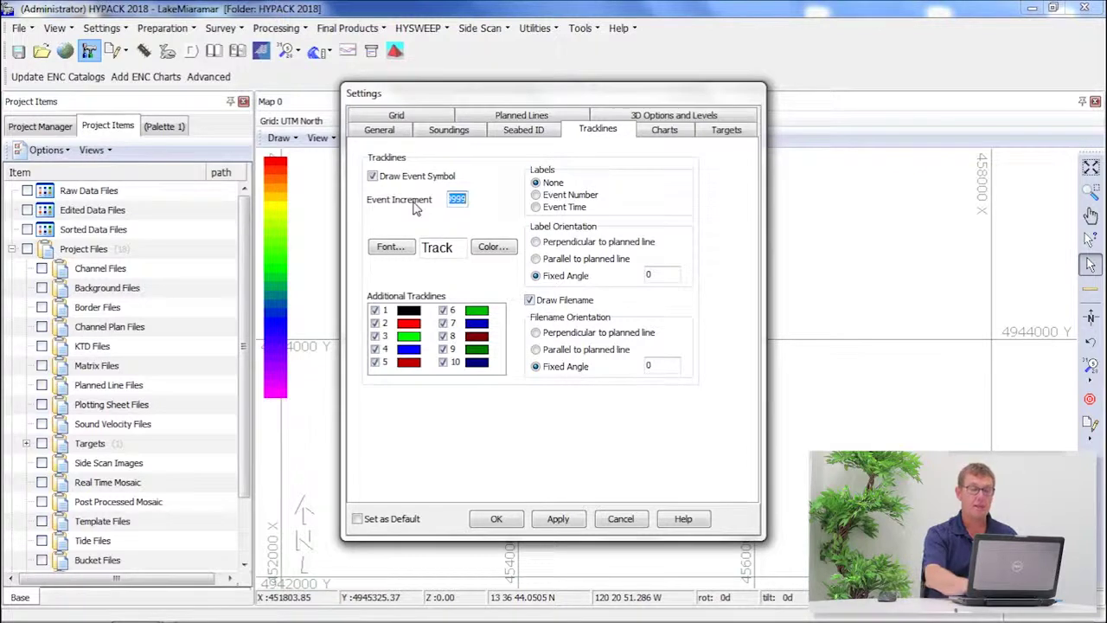
type("999")
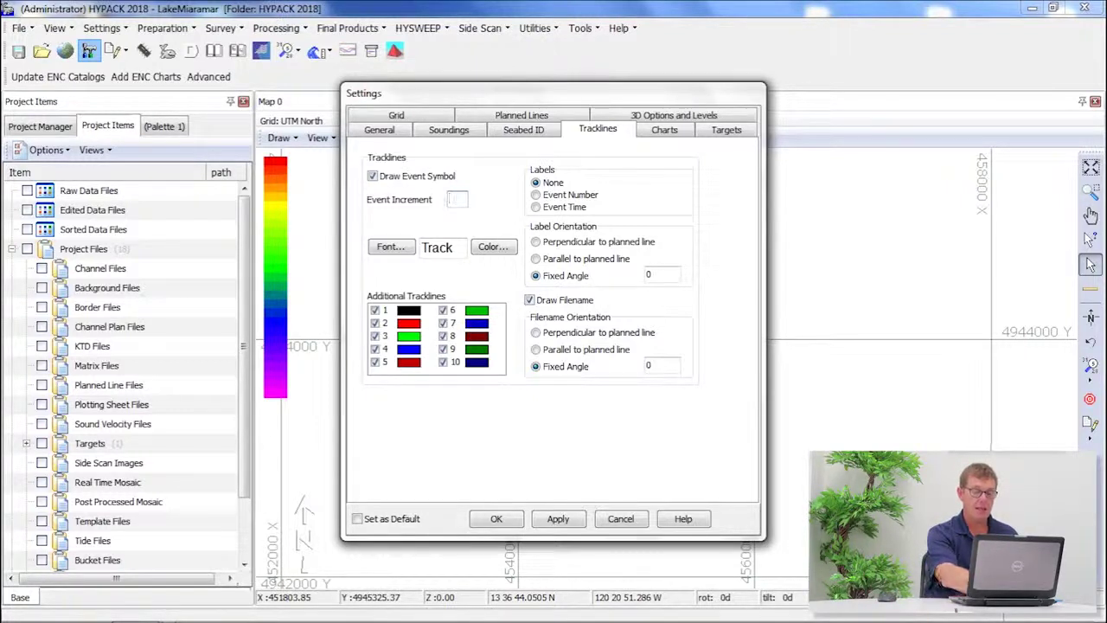
type("10")
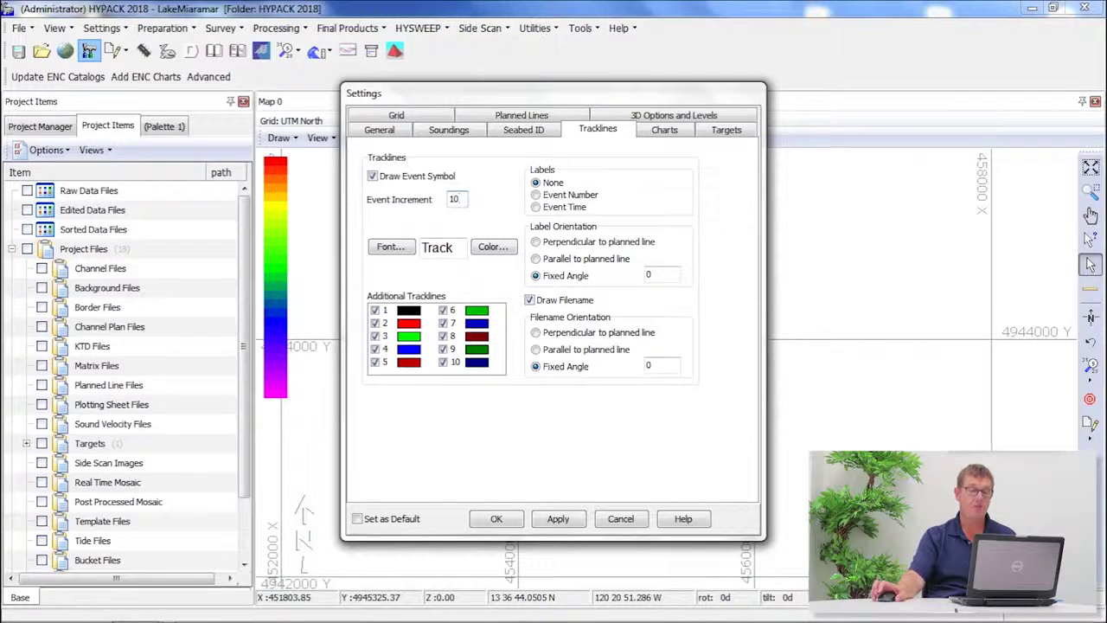
key("BackSpace")
key("BackSpace")
type("9")
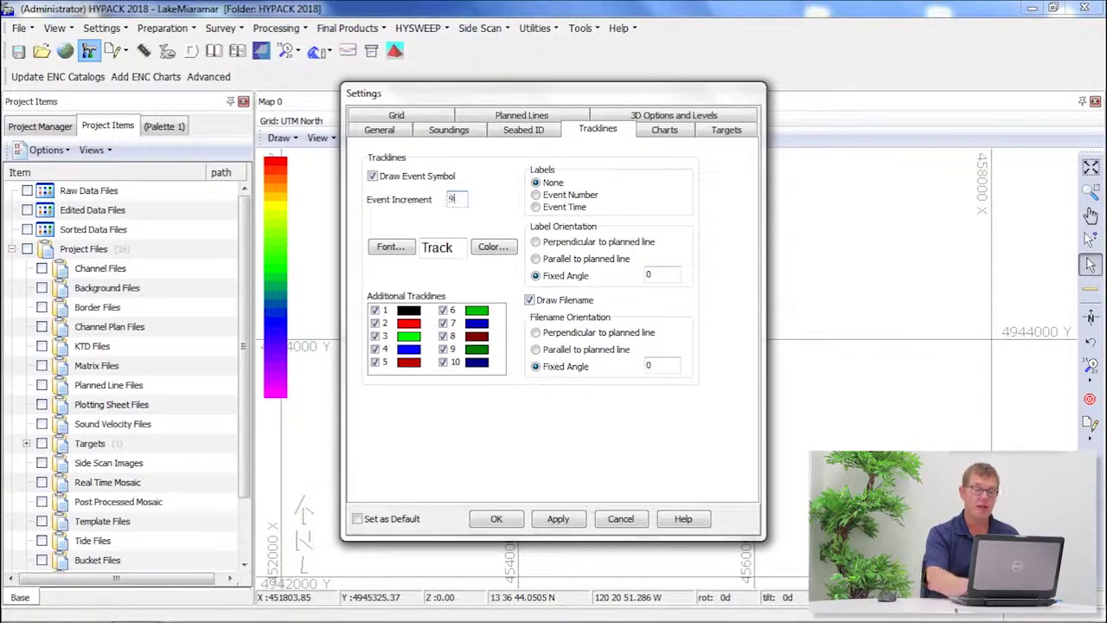
type("999")
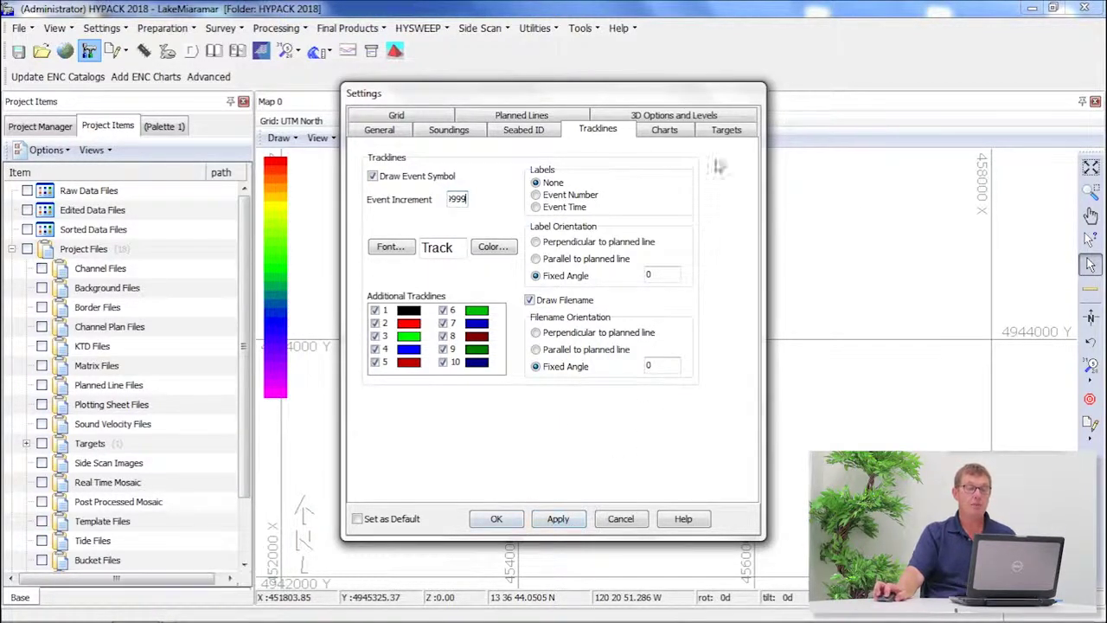
left_click(680, 135)
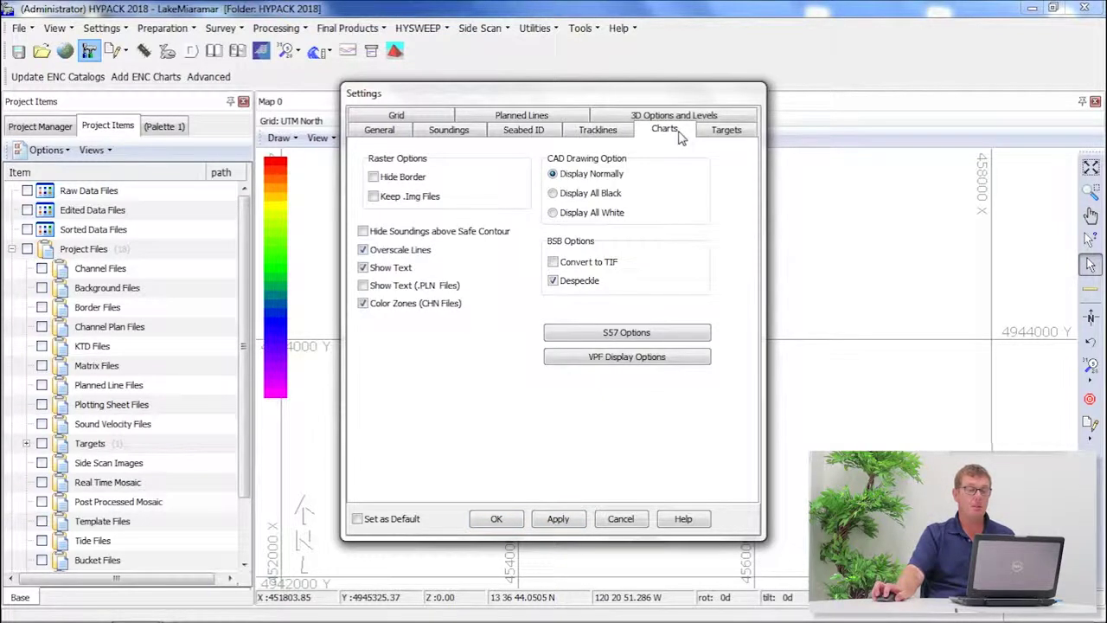
Step: Review the Targets options: circle display with 500, 200 and 50 alarm distances
left_click(725, 131)
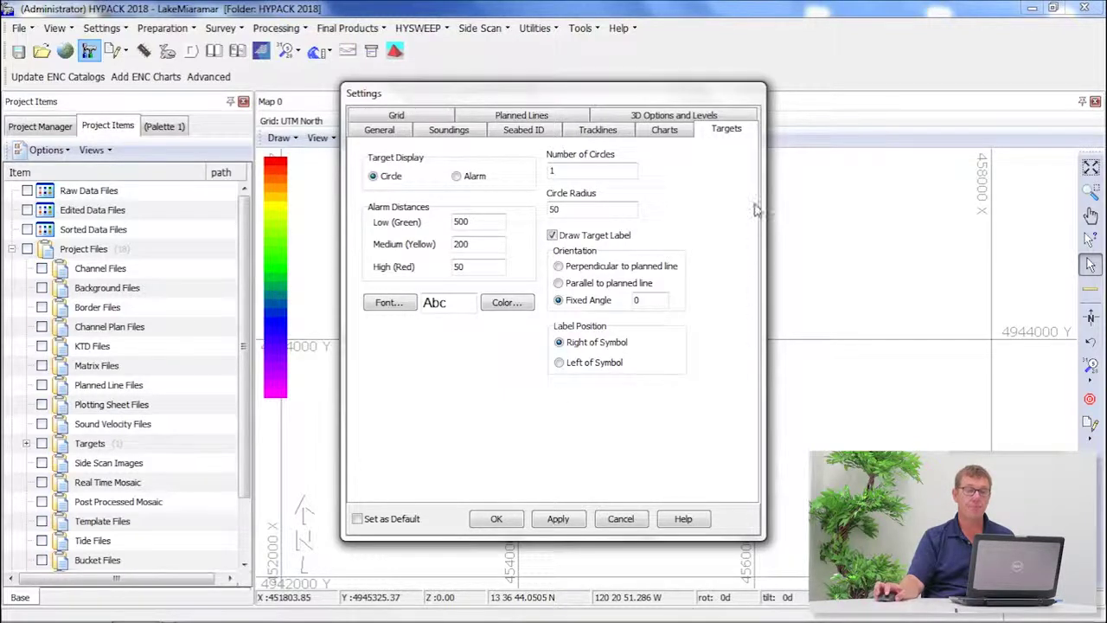
left_click(555, 121)
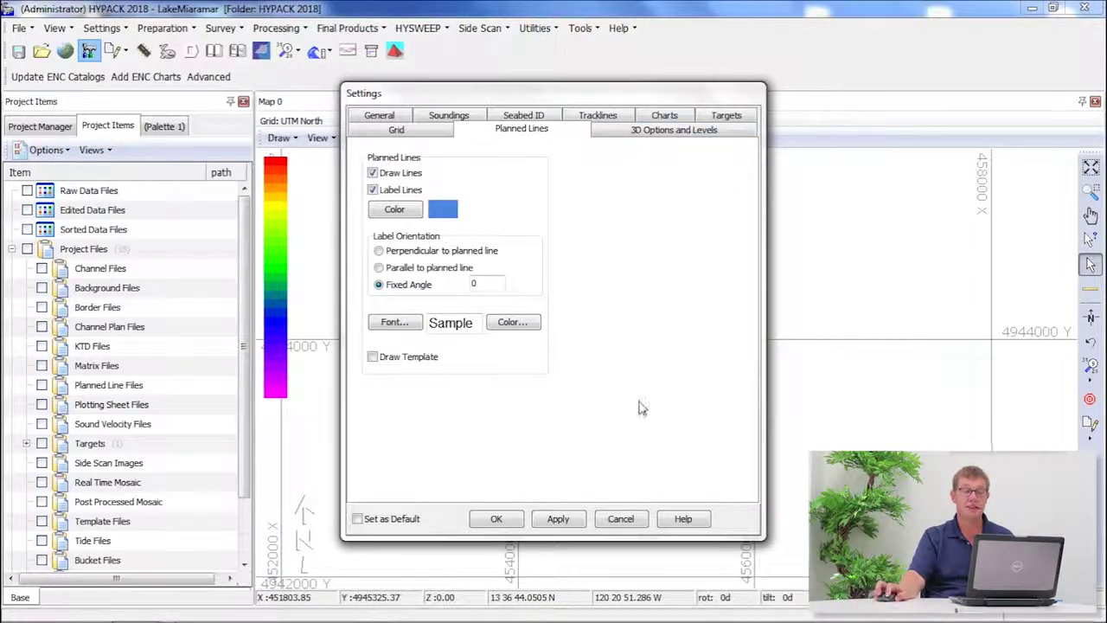
Step: Apply the display settings and close the Settings window with OK
left_click(555, 521)
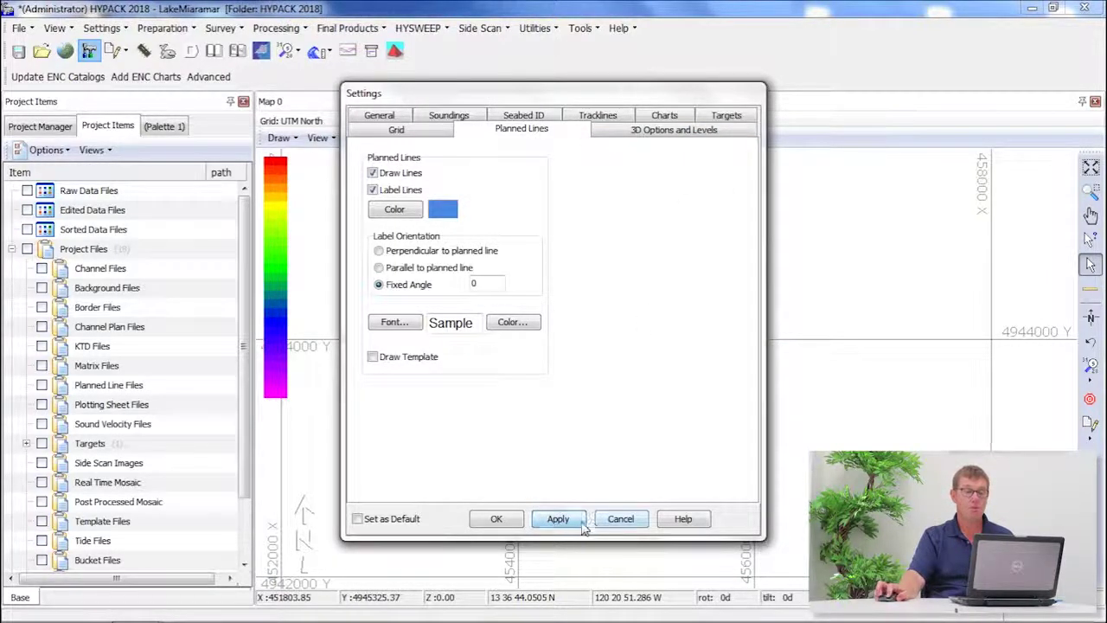
left_click(497, 518)
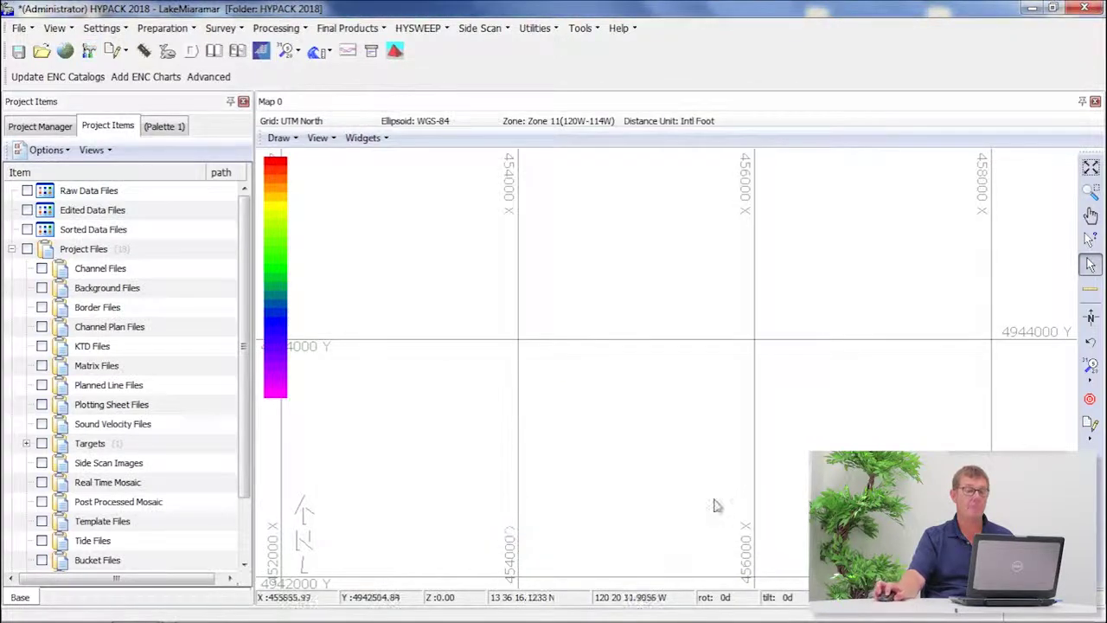